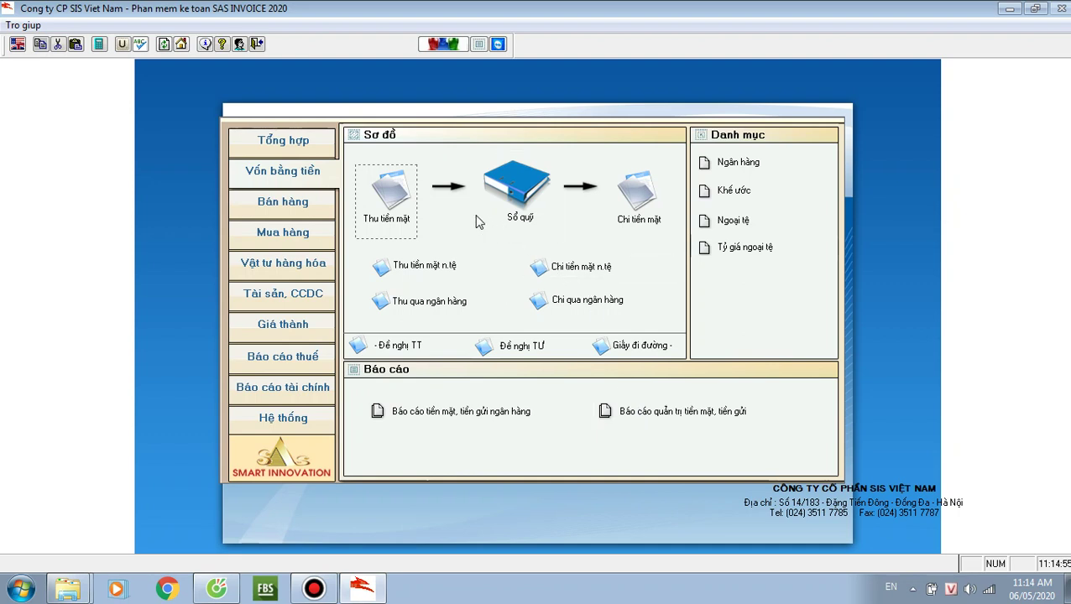
- Open the cash receipts (Thu tiền mặt) and load the existing receipt dated 16/04/2020
click(386, 201)
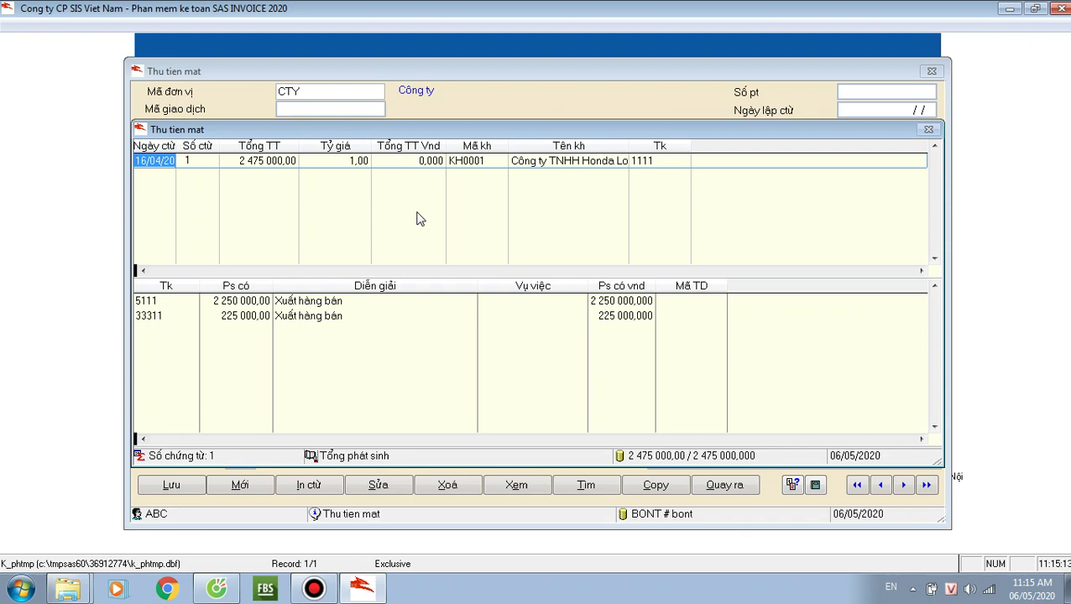
key(Return)
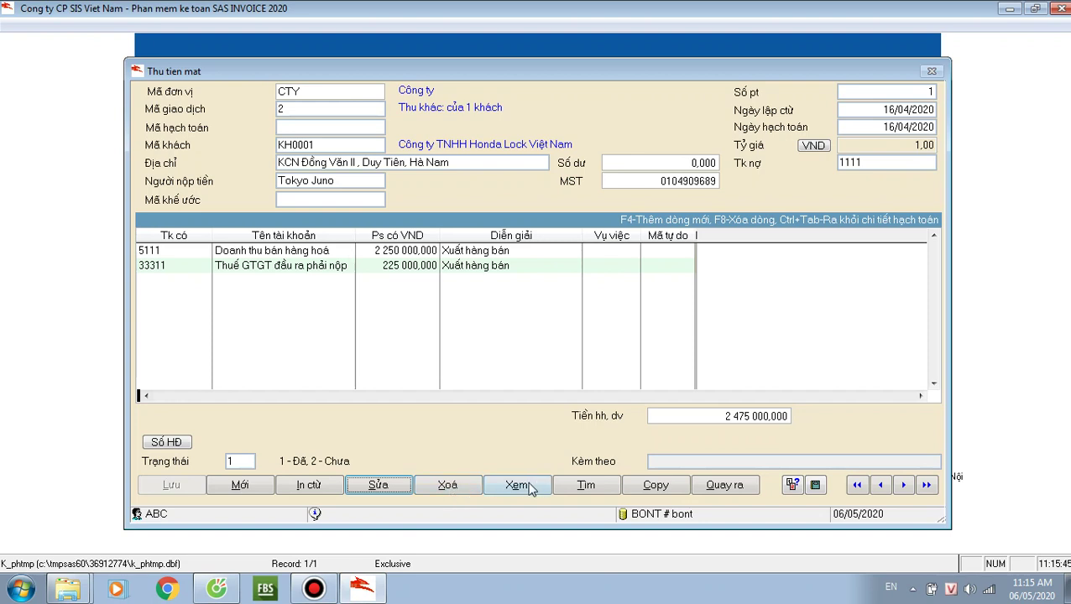
- Search the cash receipts from 01/01/2020 to 31/12/2020 for unit CTY and examine the accounting lines of the loaded receipt
click(586, 487)
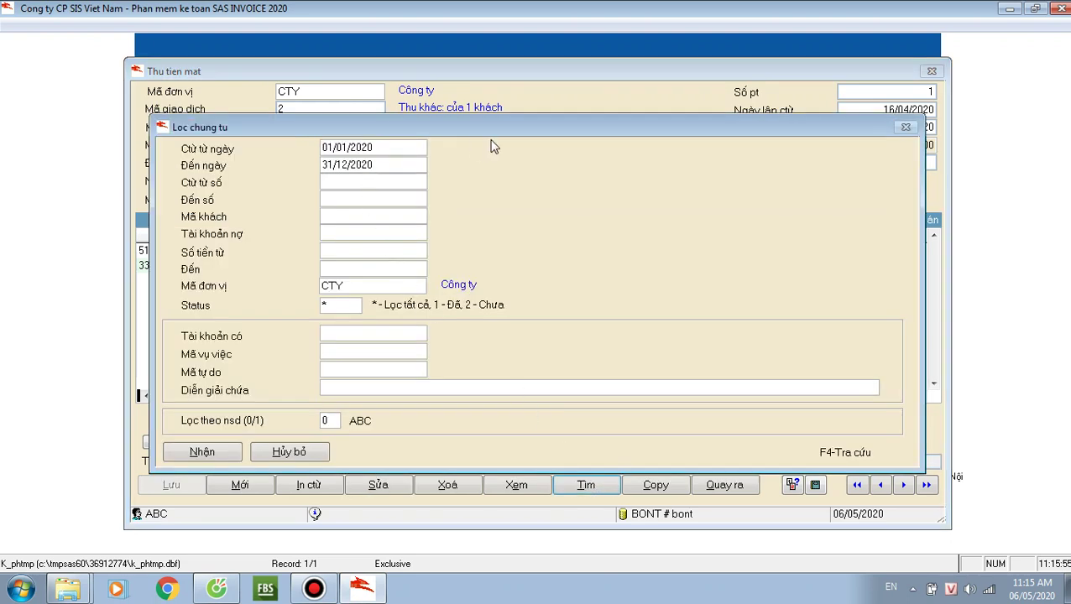
key(Return)
key(Return)
key(Return)
key(Return)
key(Return)
click(202, 452)
click(542, 324)
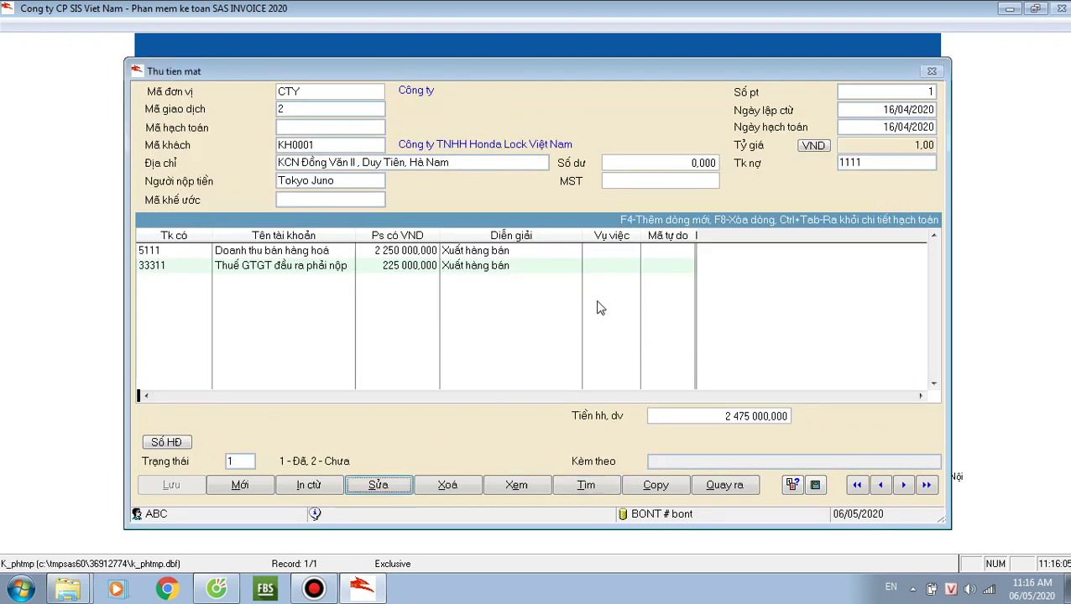
click(329, 264)
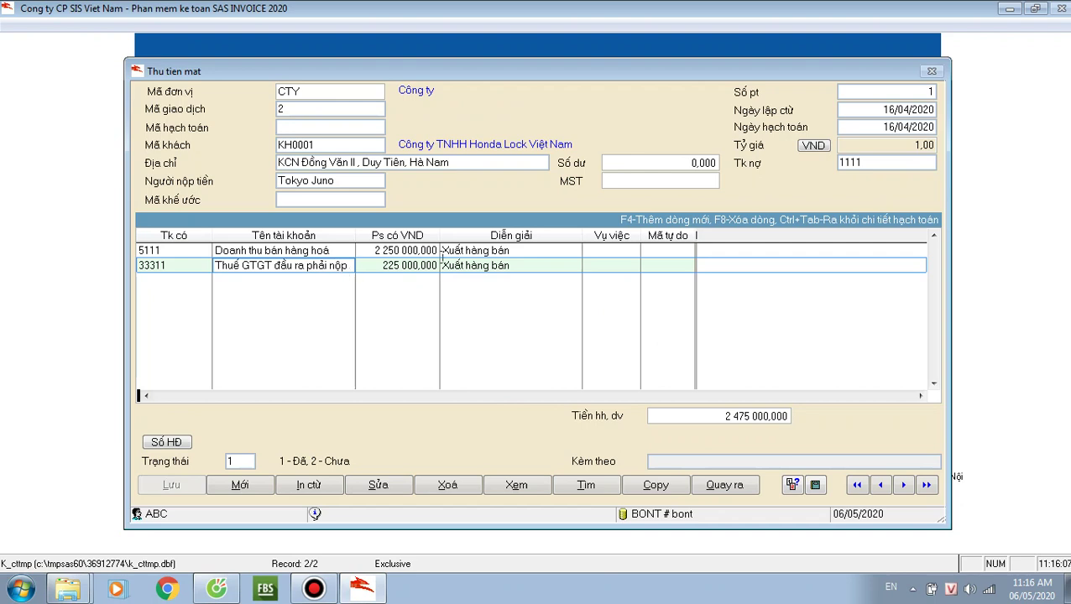
click(462, 250)
click(470, 262)
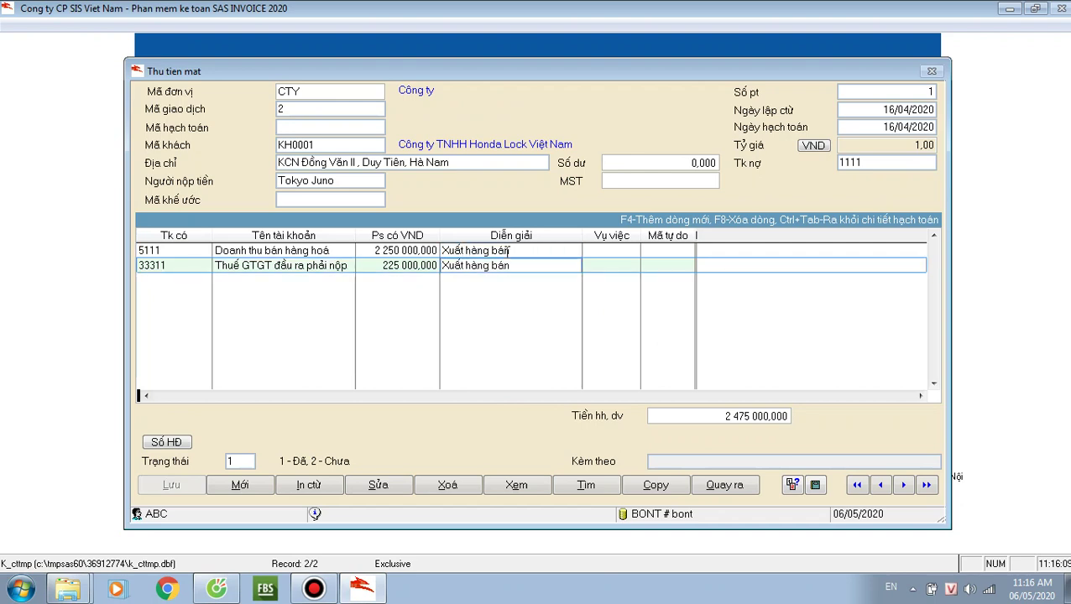
click(505, 251)
click(518, 265)
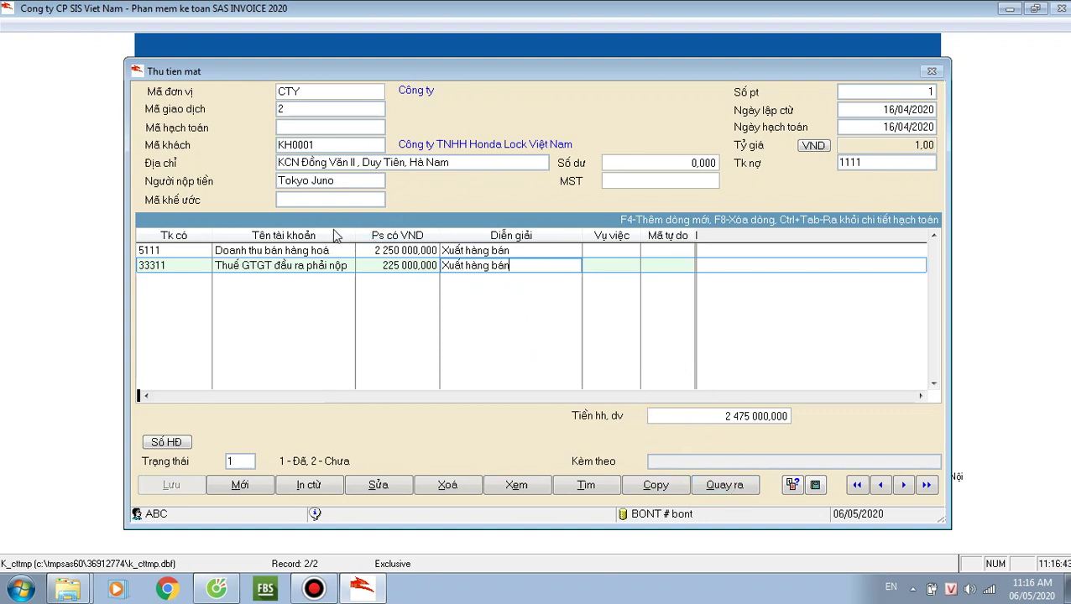
- Start a new cash receipt for unit CTY with transaction code 2
click(245, 490)
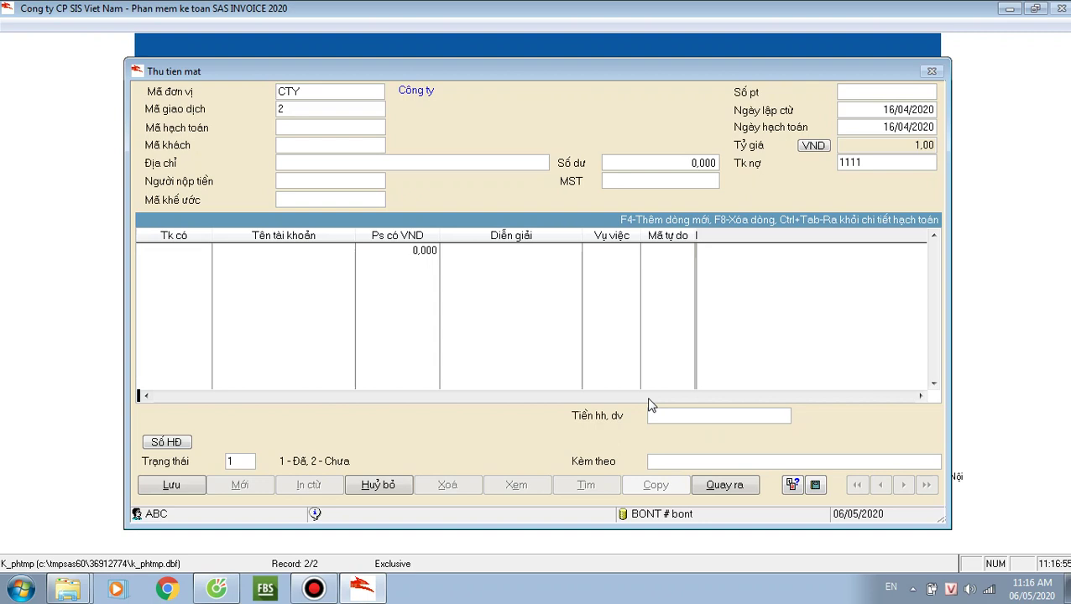
key(Return)
key(Return)
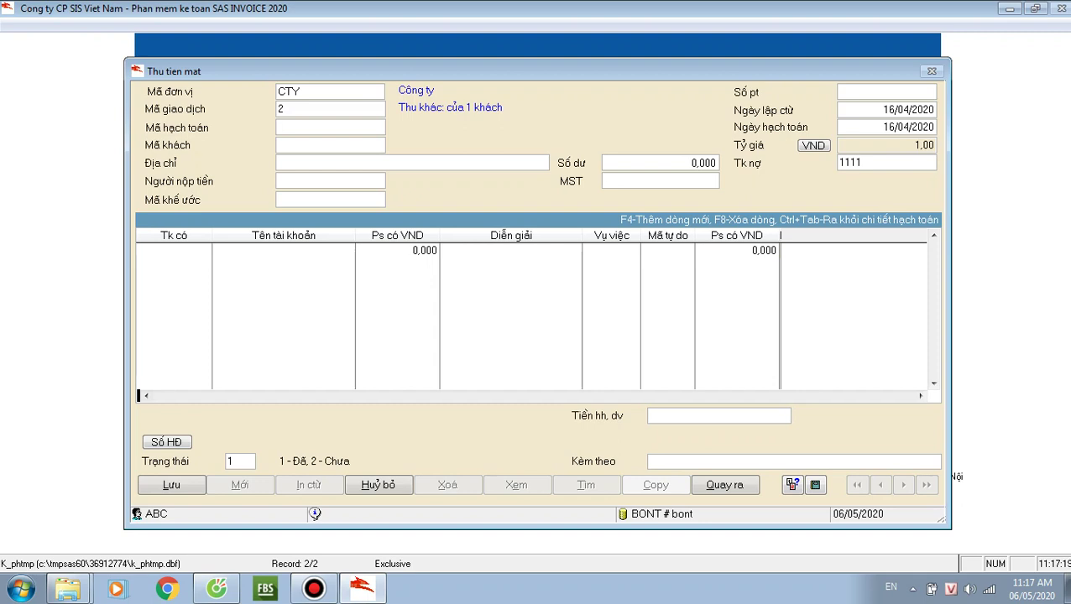
- Bring up the customer list from the receipt's customer code and look through its entries
click(277, 144)
text(trươ)
text(ng)
key(Return)
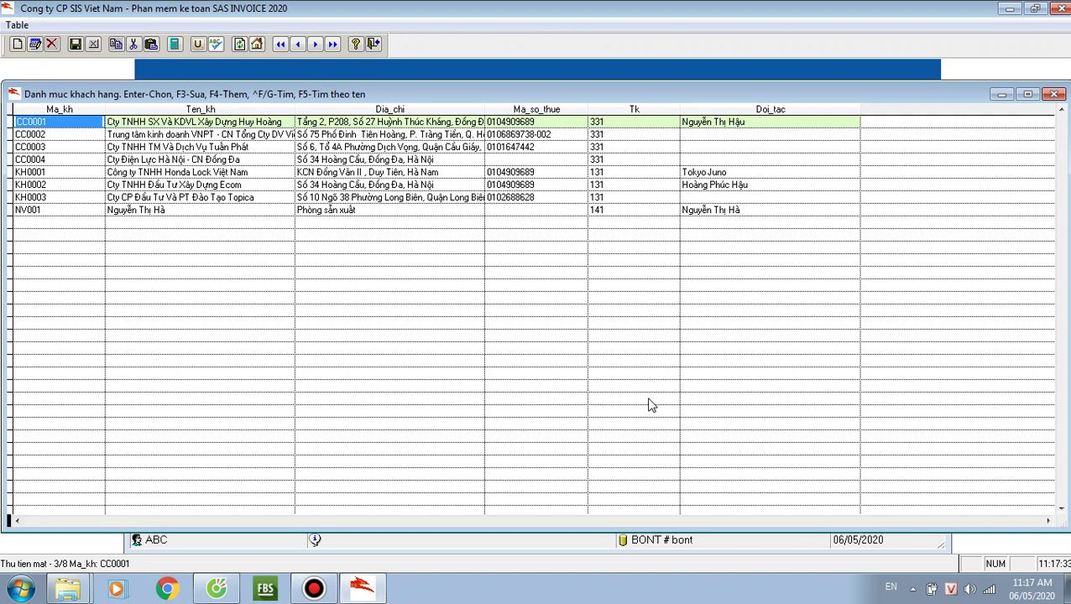
key(Down)
key(Down)
key(Down)
key(Up)
key(Down)
key(Down)
key(Down)
key(Down)
key(Down)
key(Down)
key(Down)
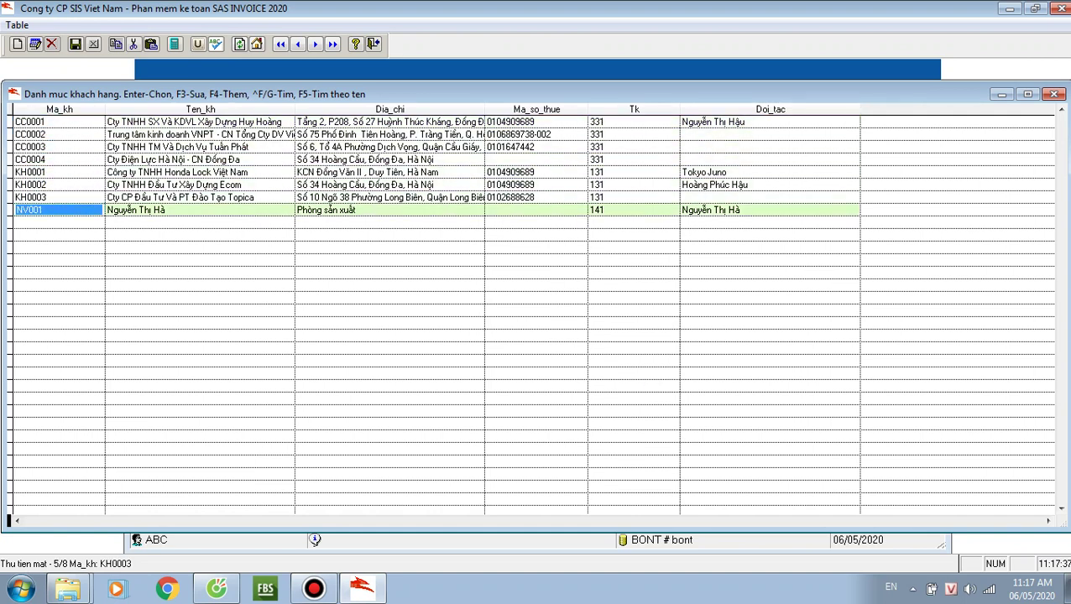
key(Up)
key(Up)
key(Up)
key(Up)
key(Up)
key(Up)
key(Up)
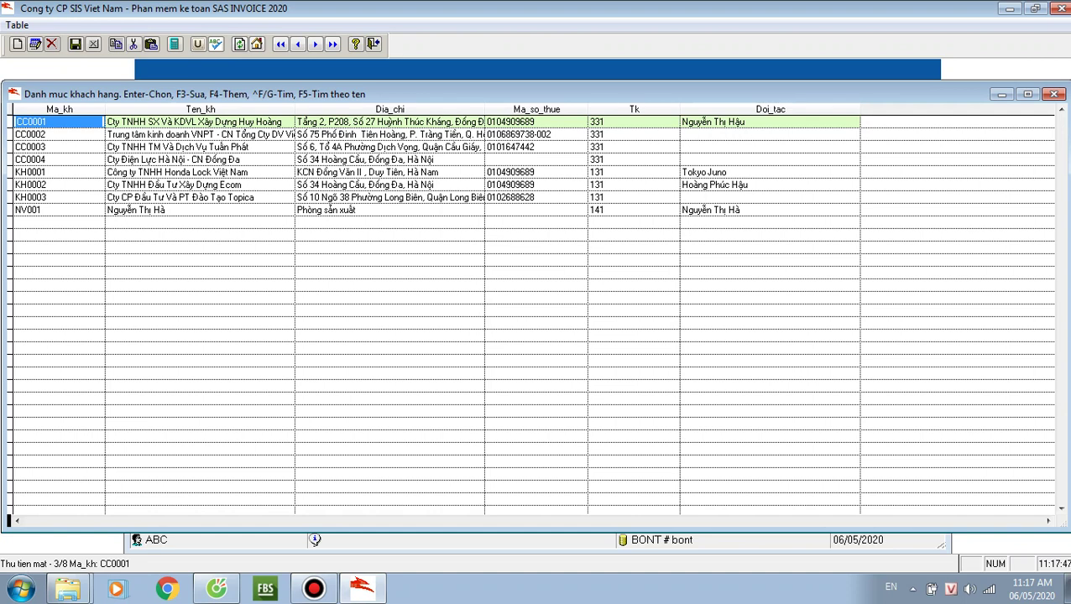
- Bring up the new-customer form and dismiss it, and choose Công ty TNHH Honda Lock Việt Nam as the receipt's customer
key(F4)
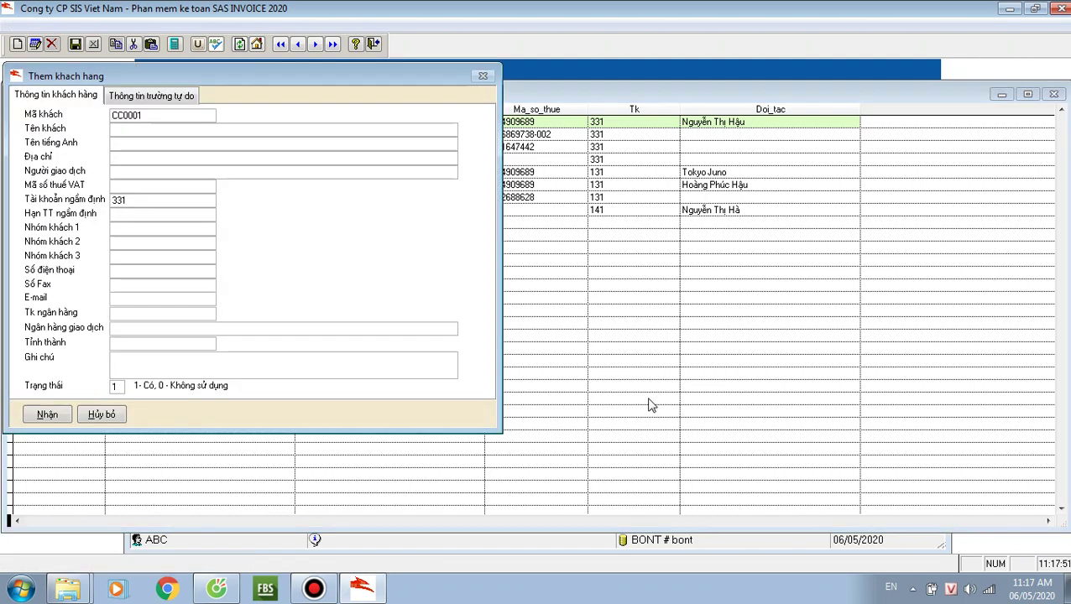
key(Escape)
key(Down)
key(Down)
key(Down)
key(Down)
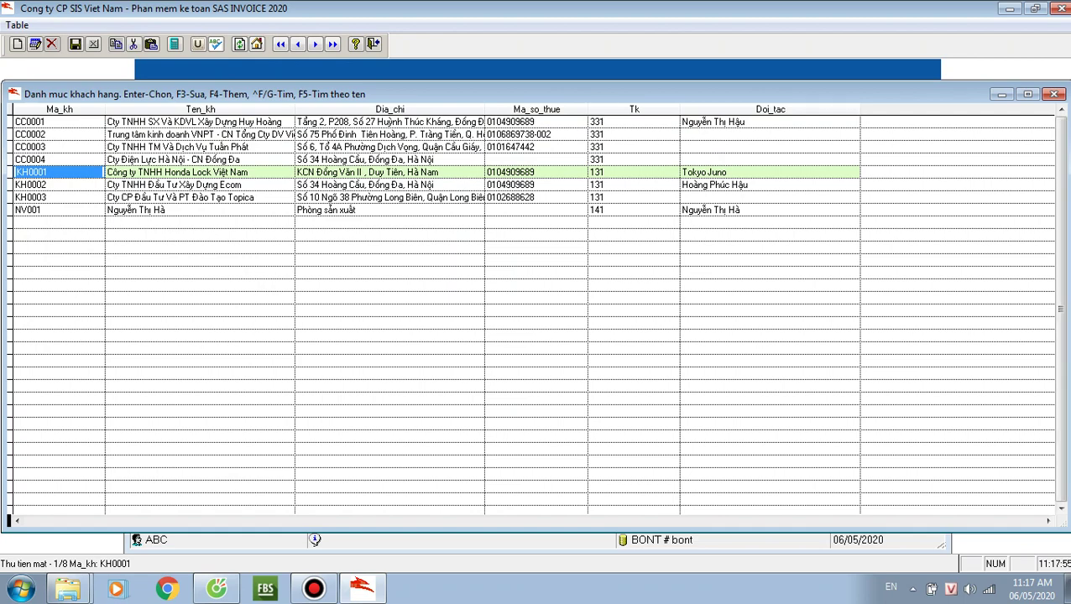
key(Return)
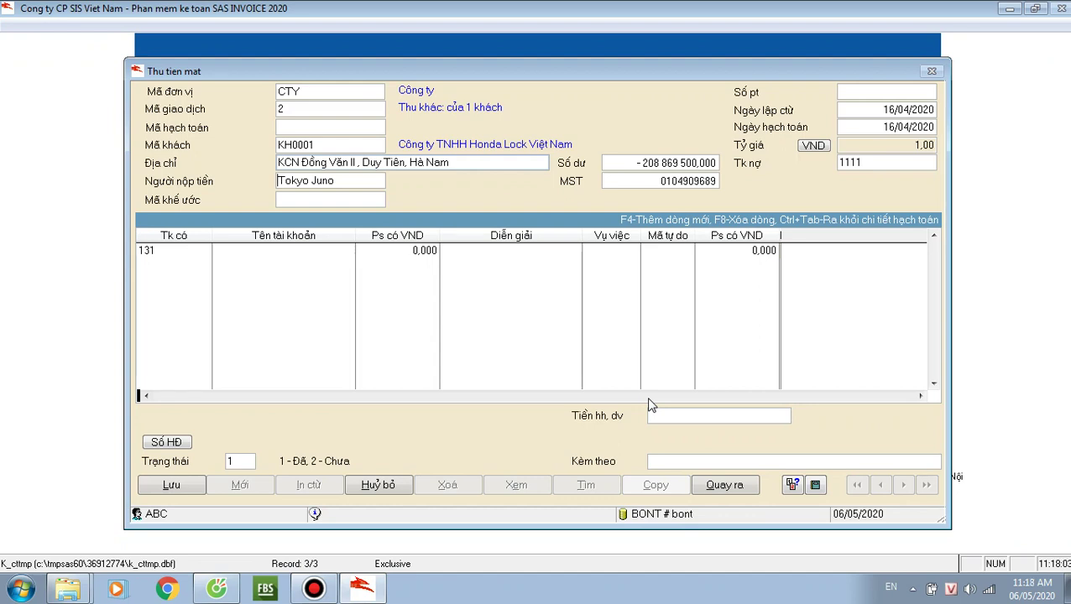
- Set the receipt's creation and posting dates to 06/05/2020, accepting debit account 1111
key(Return)
key(Return)
key(Return)
text(06/05)
key(Return)
key(Return)
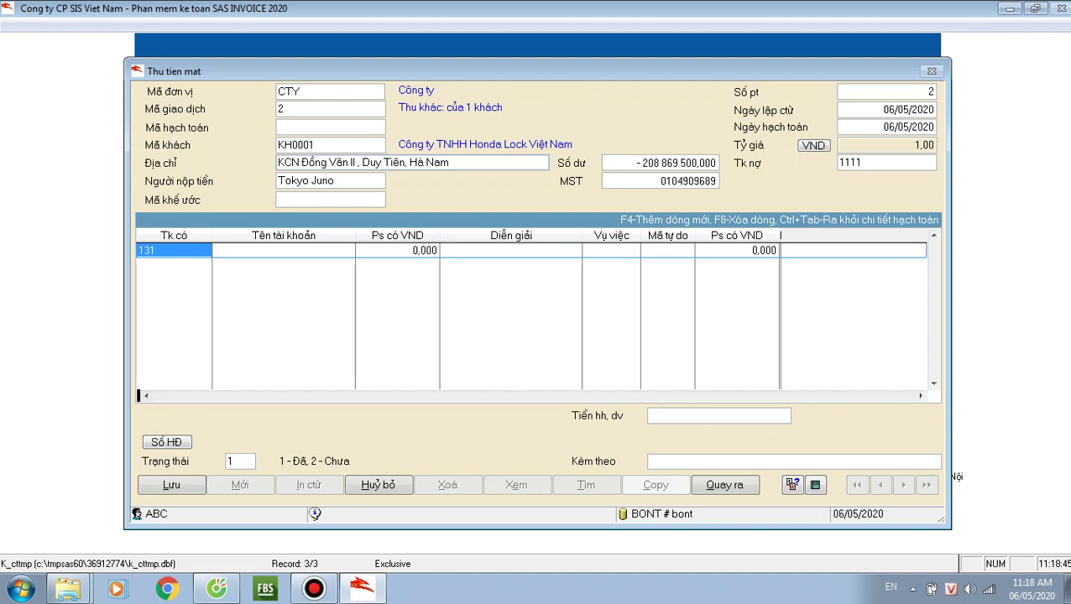
- Fill the first accounting line with credit account 131, amount 20 000 000 VND and description "Thu tiền công nợ"
key(Return)
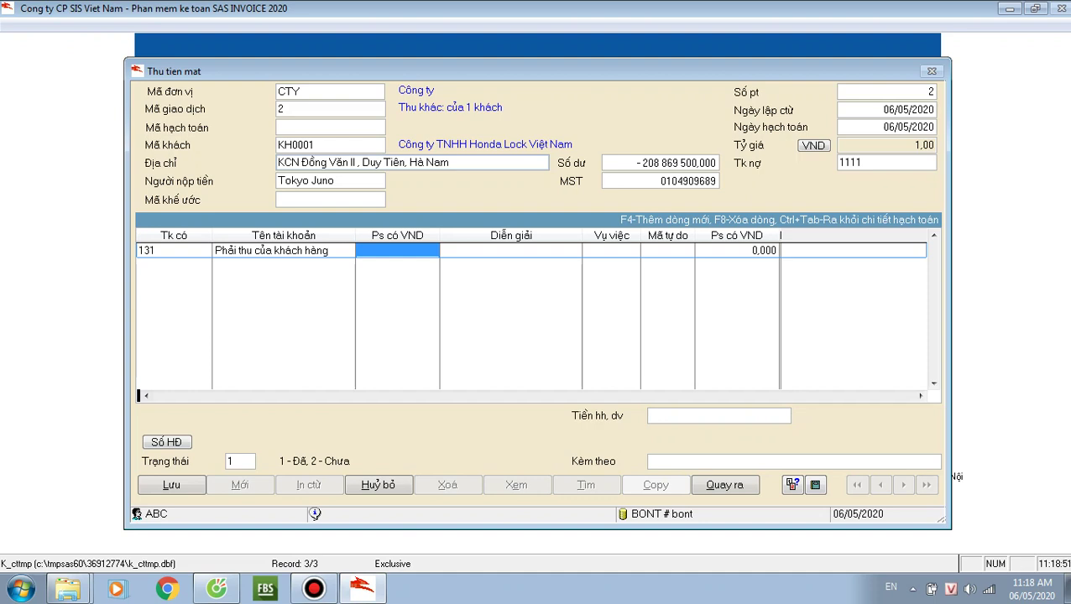
text(20 00)
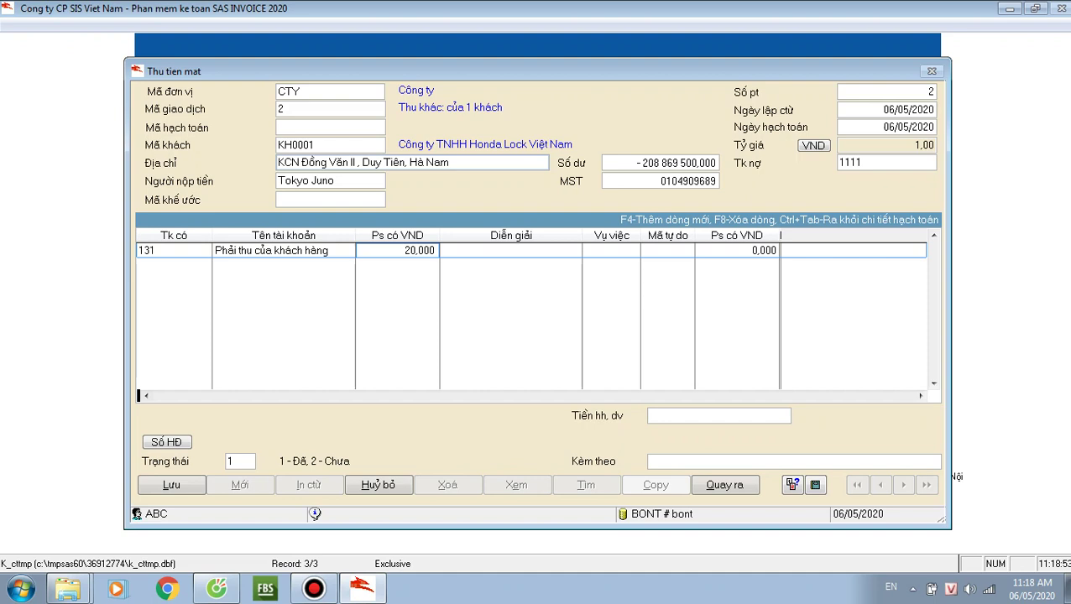
text(0 000)
key(Return)
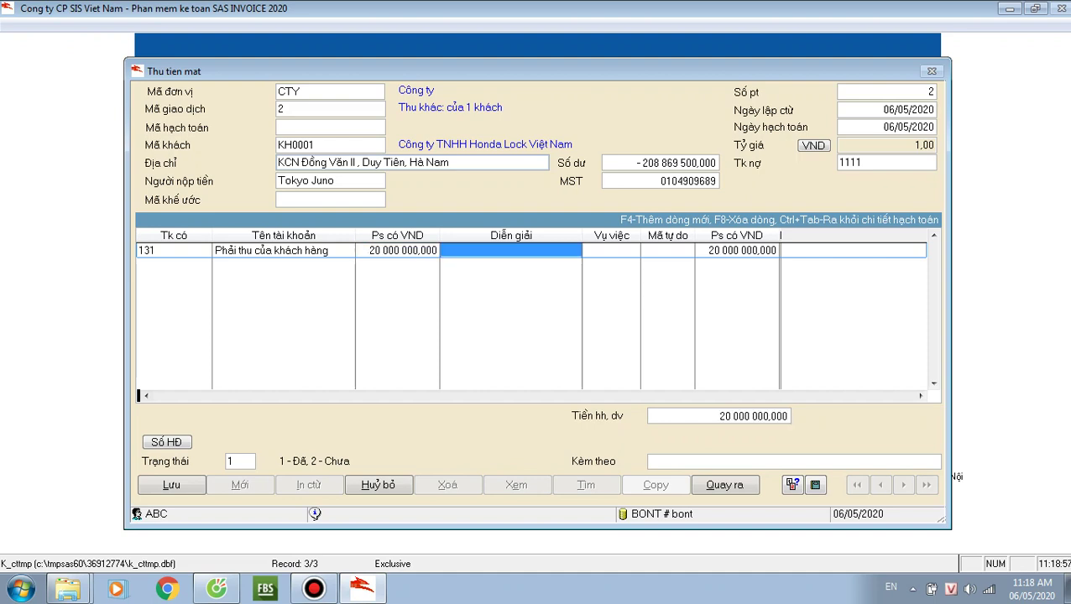
text(Thu t)
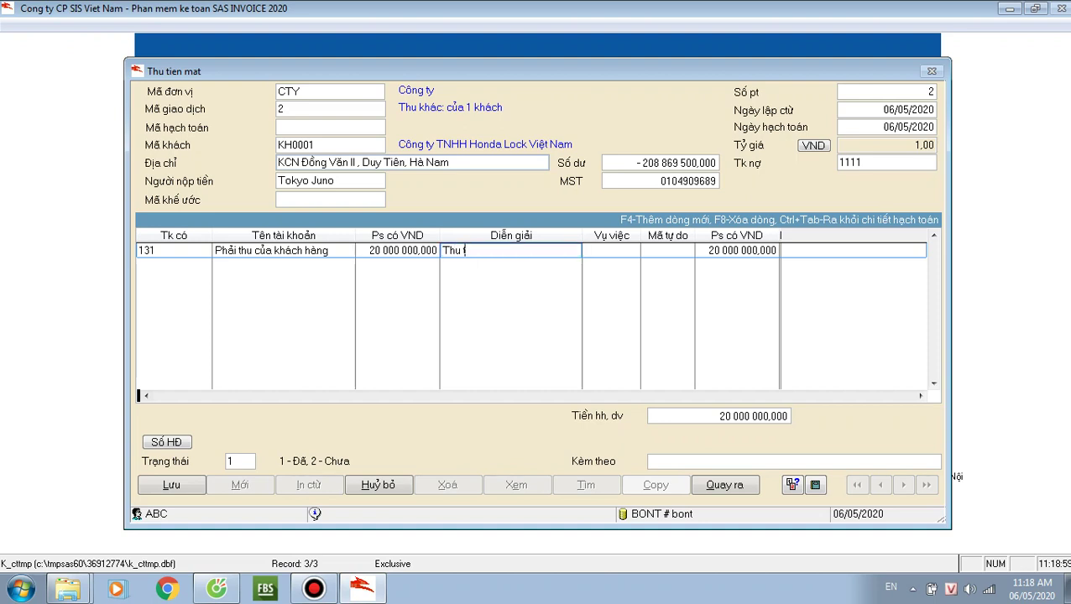
text(iền cong nợ)
key(Return)
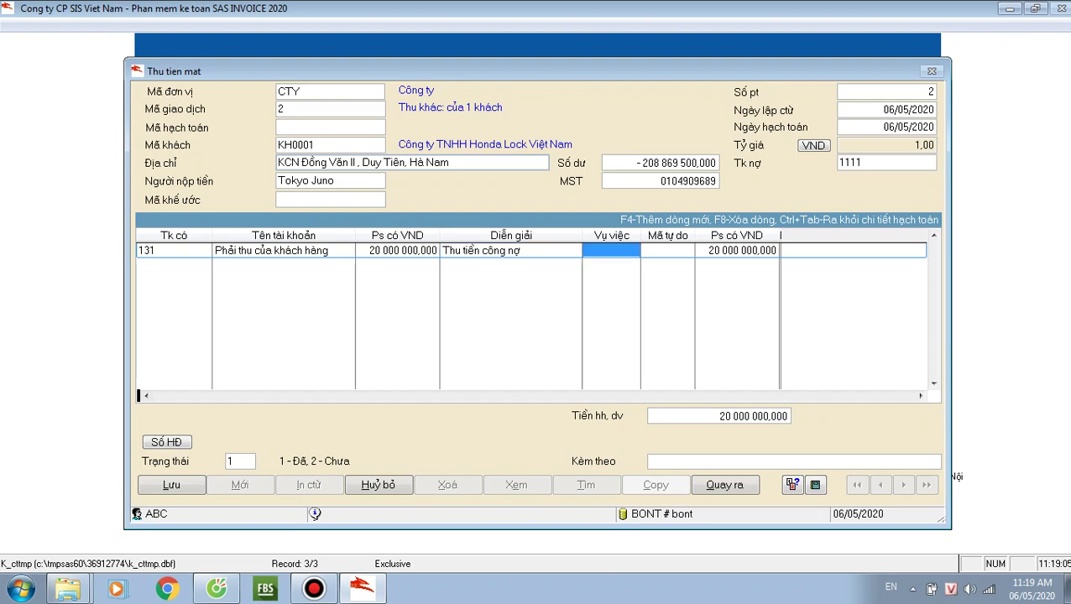
key(Return)
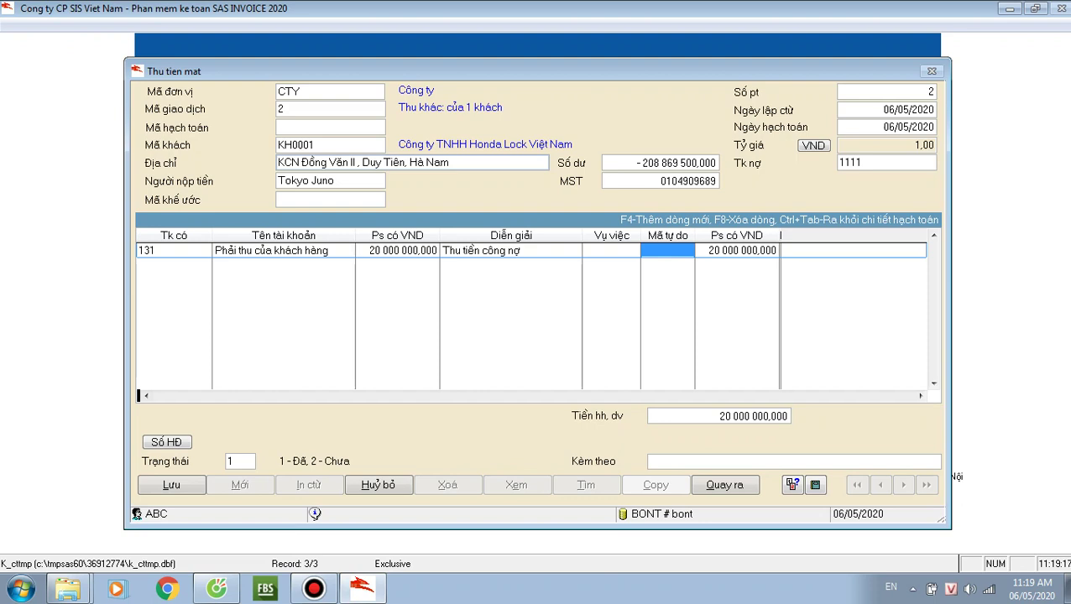
- Add a second accounting line and end the line entry without filling it in
key(F4)
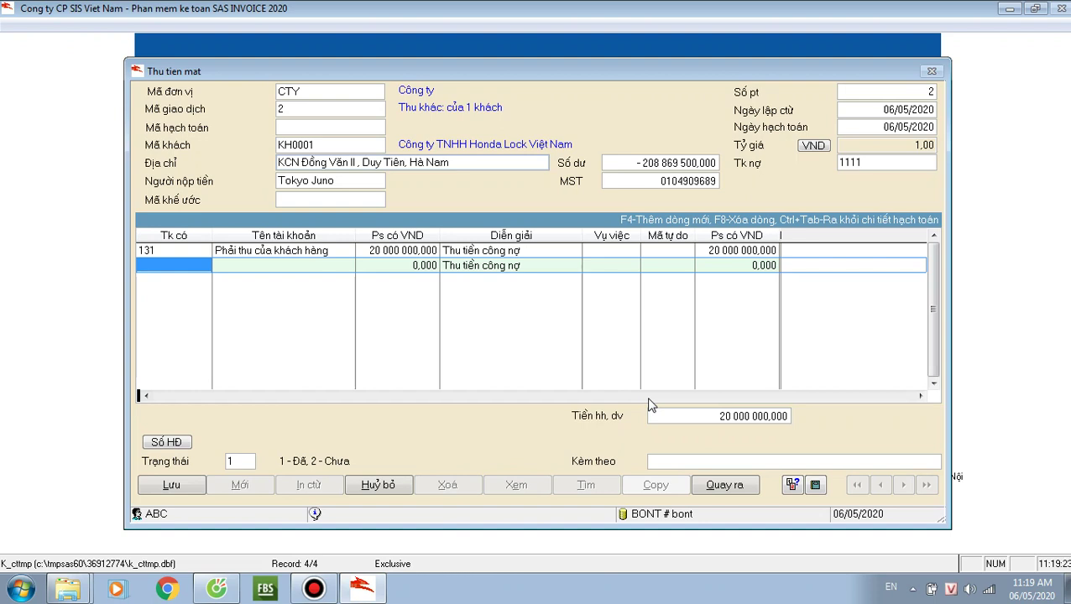
key(ctrl+Tab)
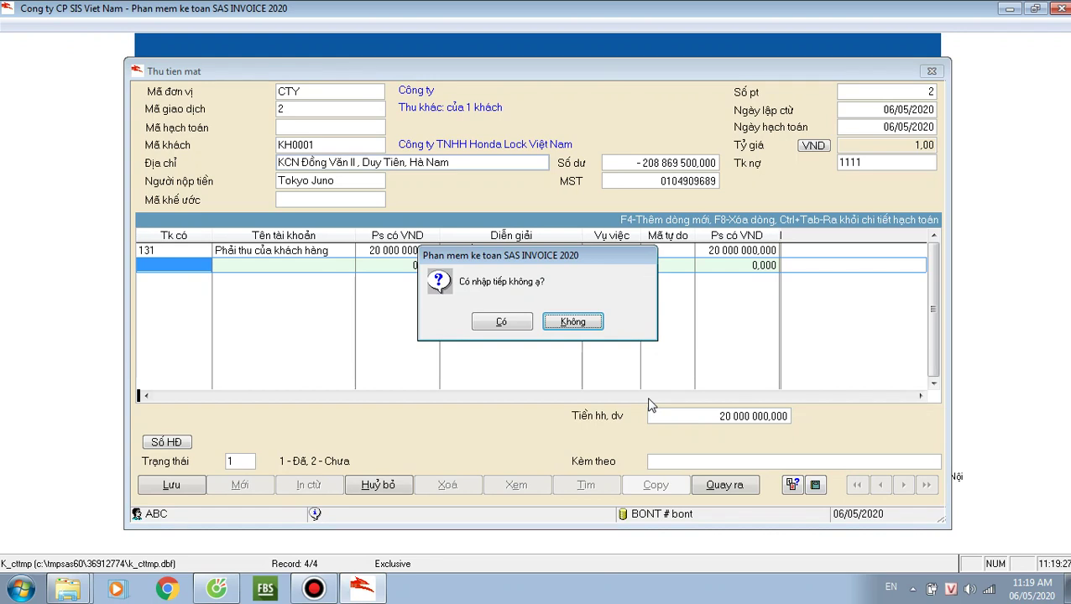
key(Return)
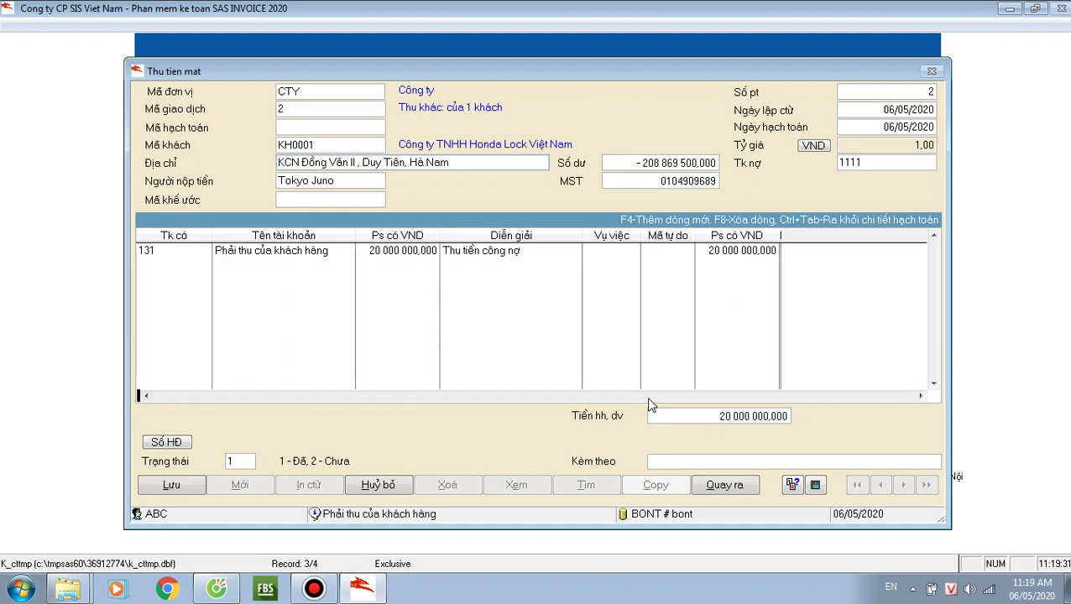
- Set the attachment note to "kèm theo hóa đơn thanh toán" and save the receipt
text(kèm theo hóa đơn thanh toán)
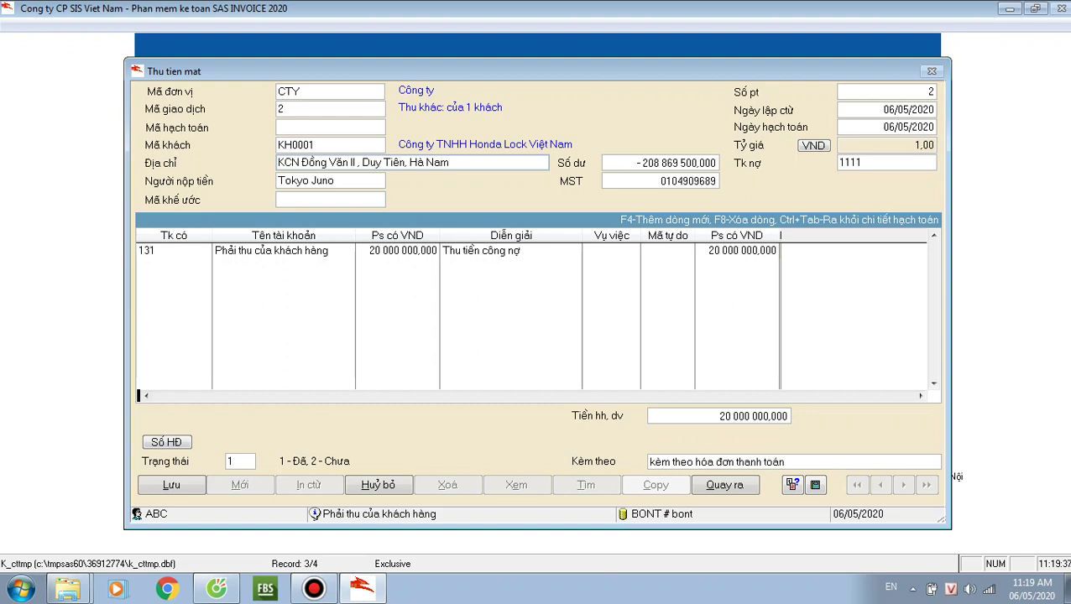
key(Return)
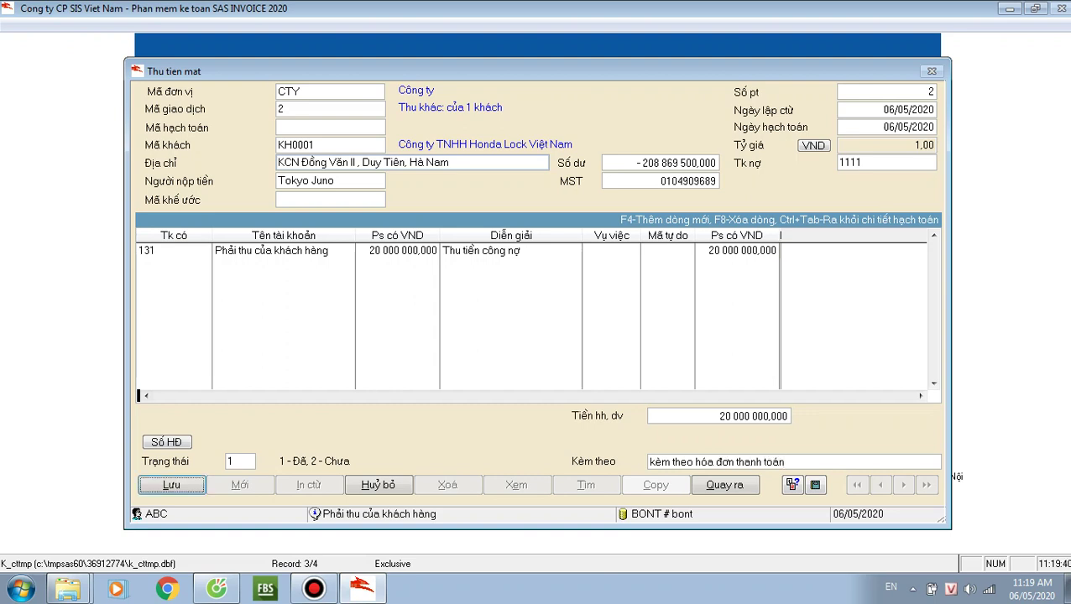
key(Return)
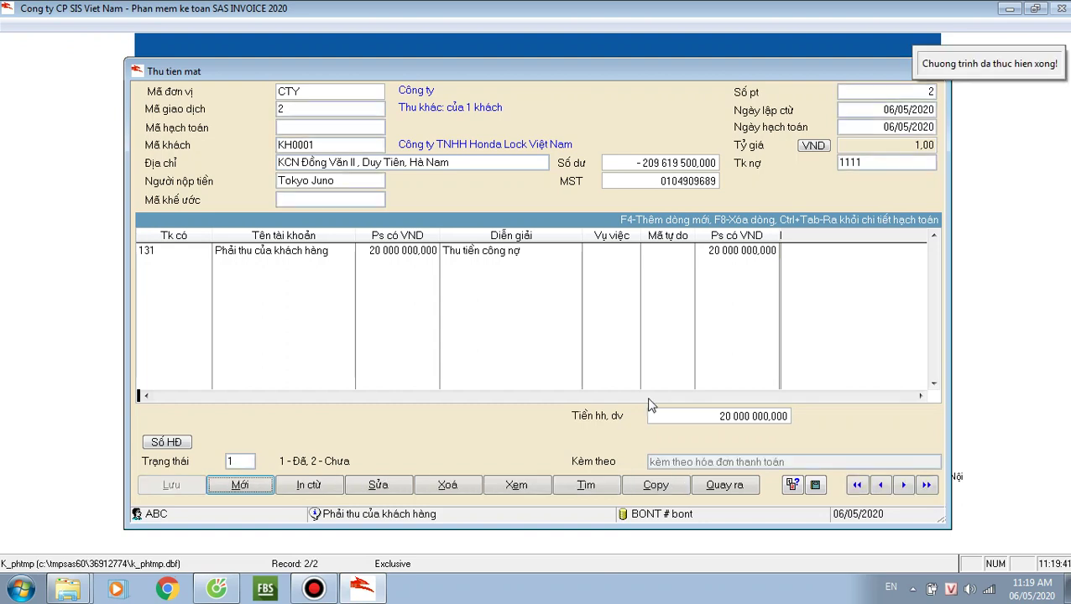
- Preview the printed Phiếu thu of the saved receipt using the VND form in Vietnamese
click(307, 486)
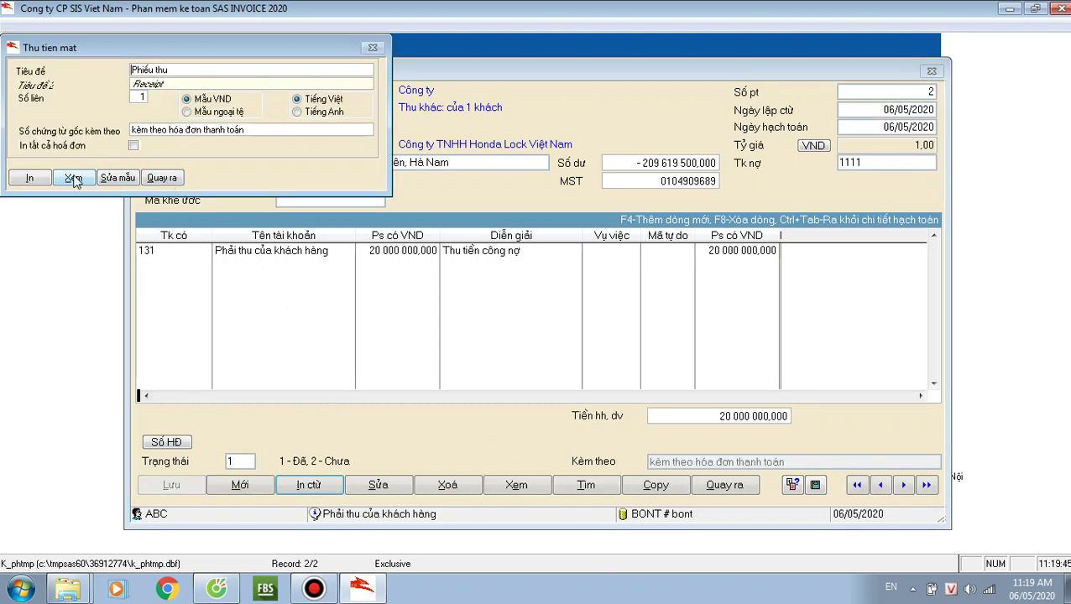
click(74, 176)
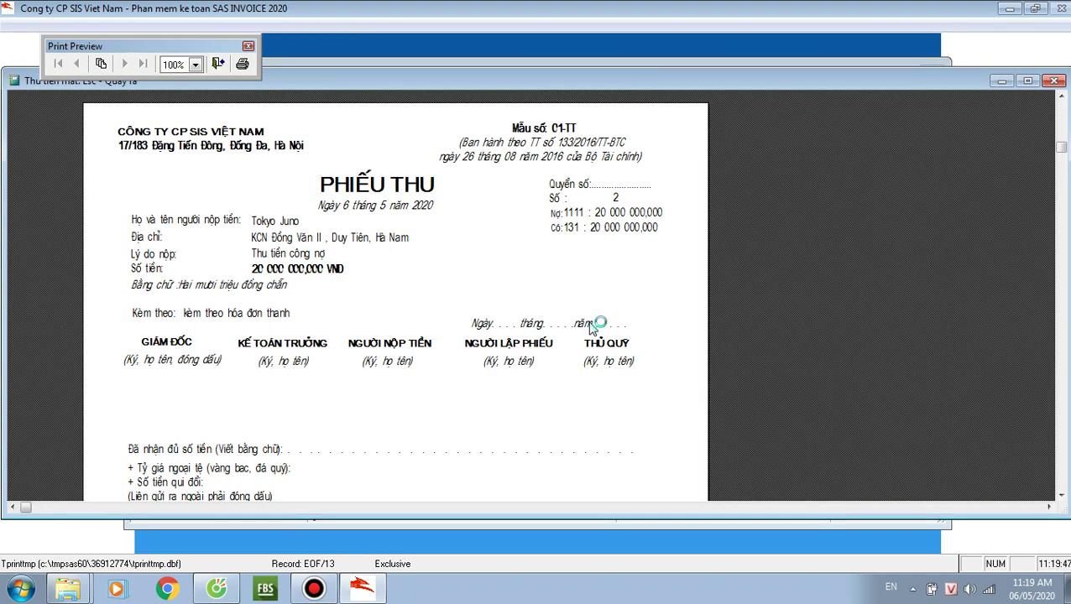
scroll(593, 326, down, 5)
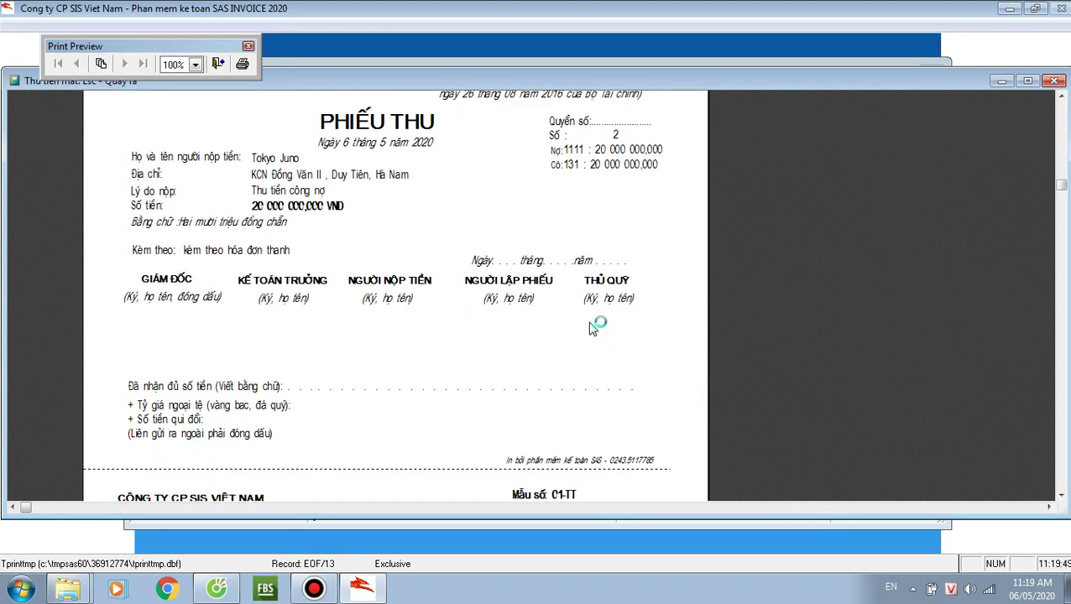
scroll(594, 326, down, 3)
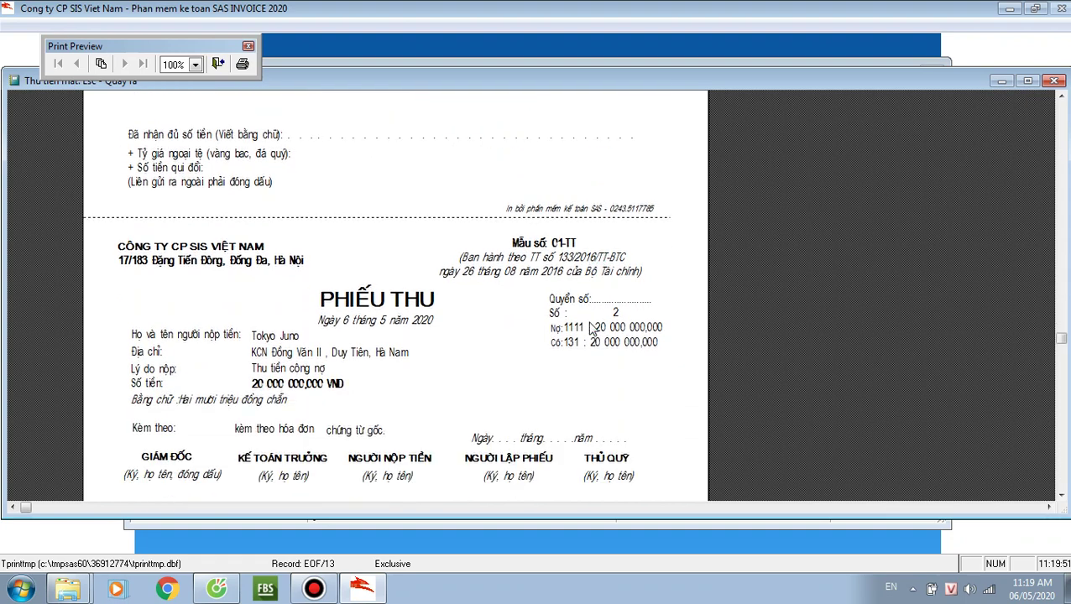
scroll(593, 327, down, 1)
scroll(591, 329, up, 2)
key(Escape)
- Finish updating the cash receipts and open the cash payments (Chi tiền mặt)
key(Escape)
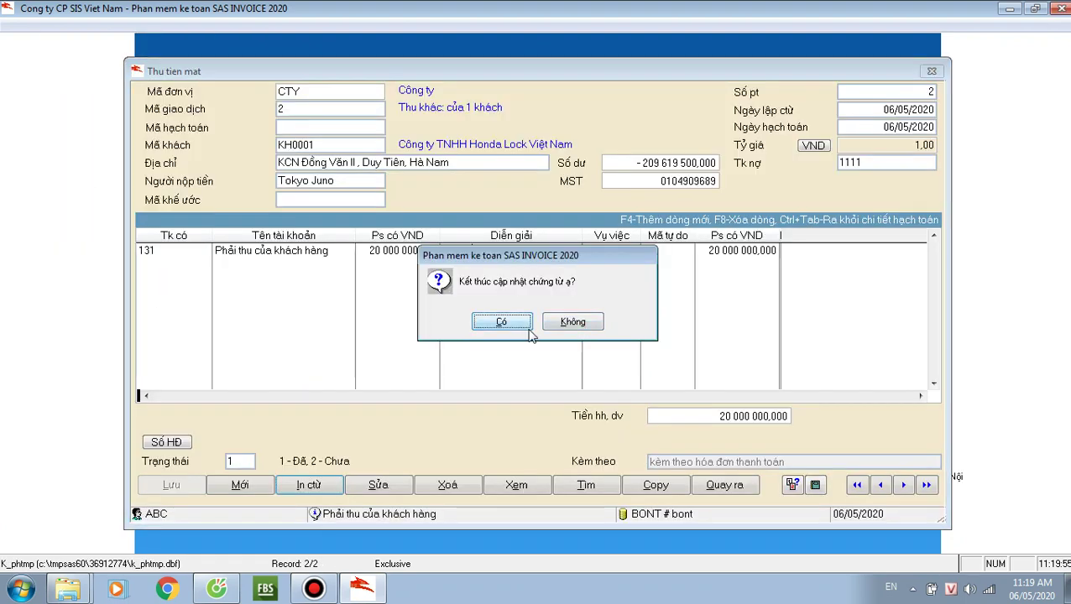
click(515, 327)
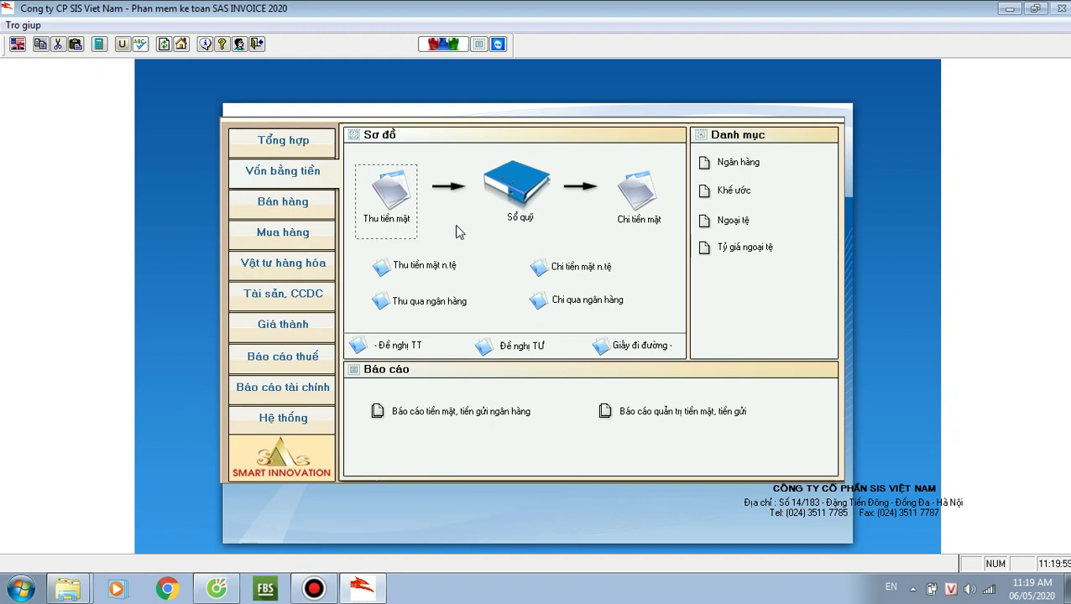
click(656, 201)
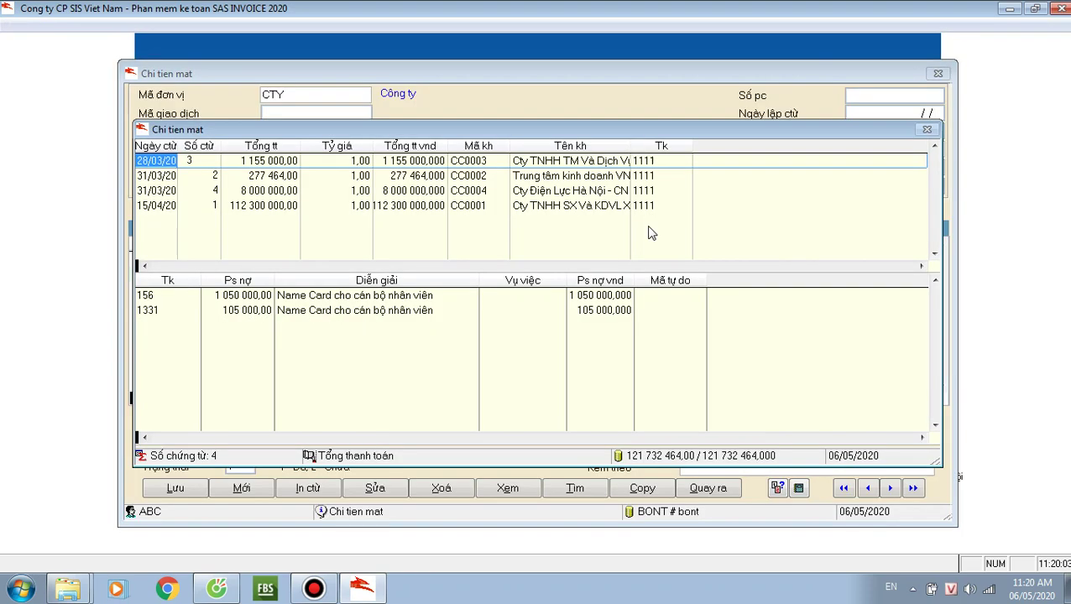
- Open the payment voucher dated 15/04/20 and start a new voucher with transaction code 2
click(281, 205)
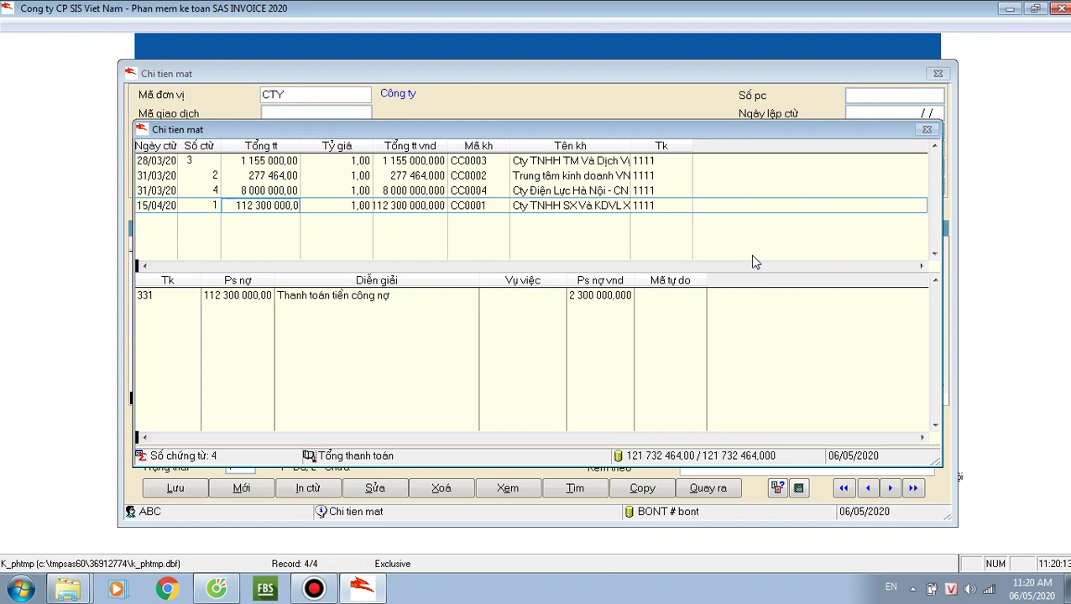
key(Return)
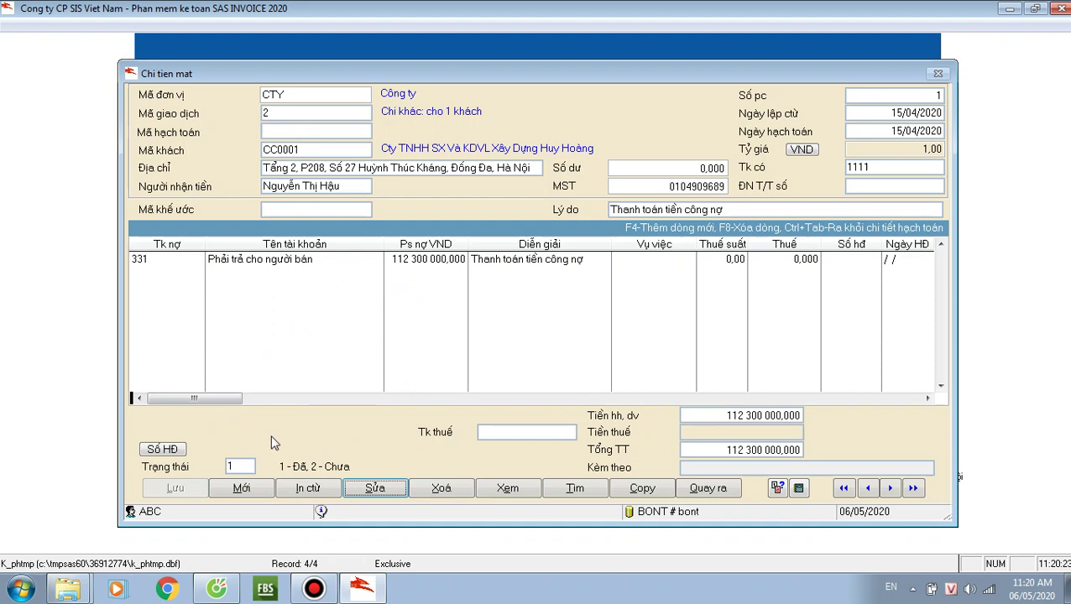
click(241, 488)
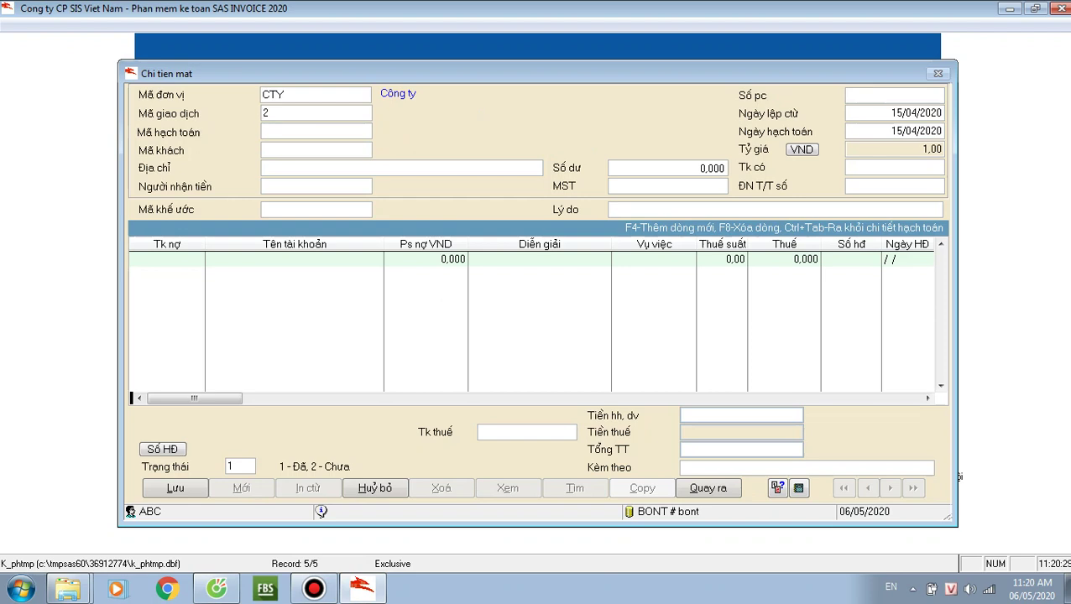
key(Return)
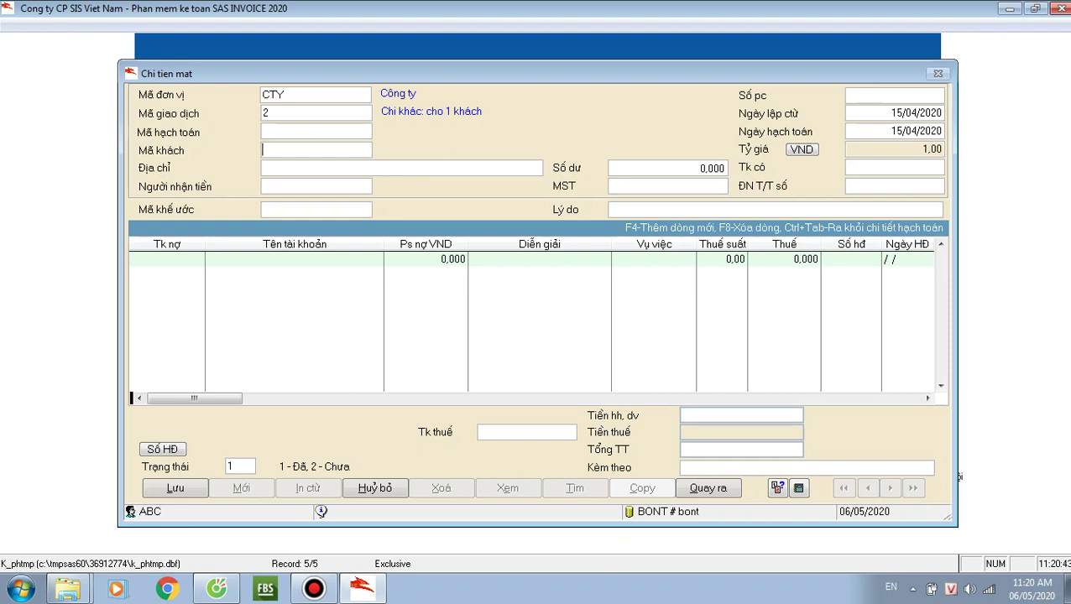
- Select Cty Điện Lực Hà Nội - CN Đống Đa from the customer list for the new voucher
key(Return)
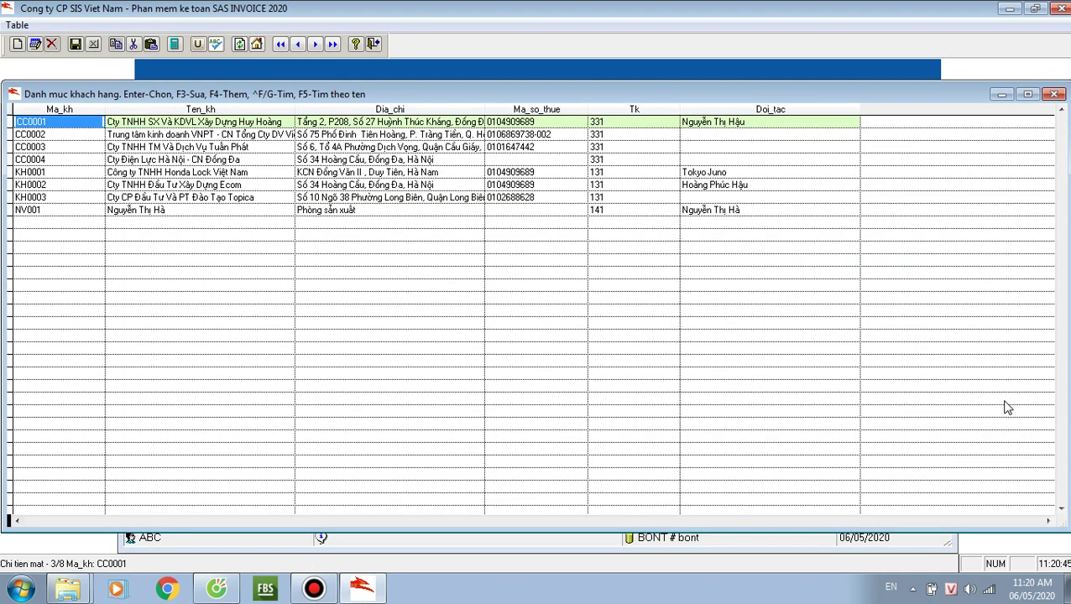
key(Down)
key(Down)
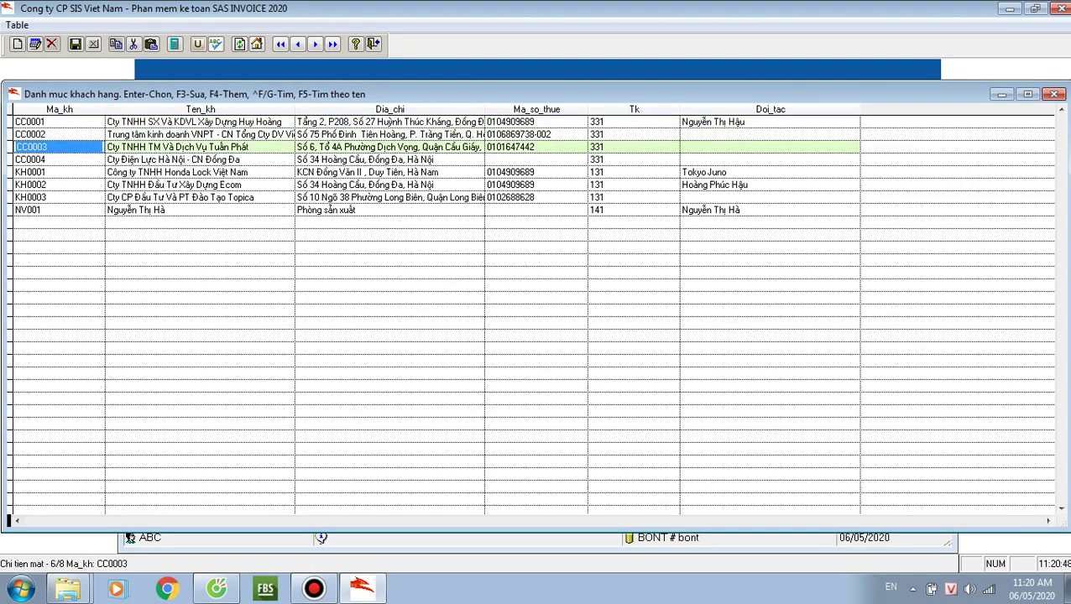
key(Up)
key(Up)
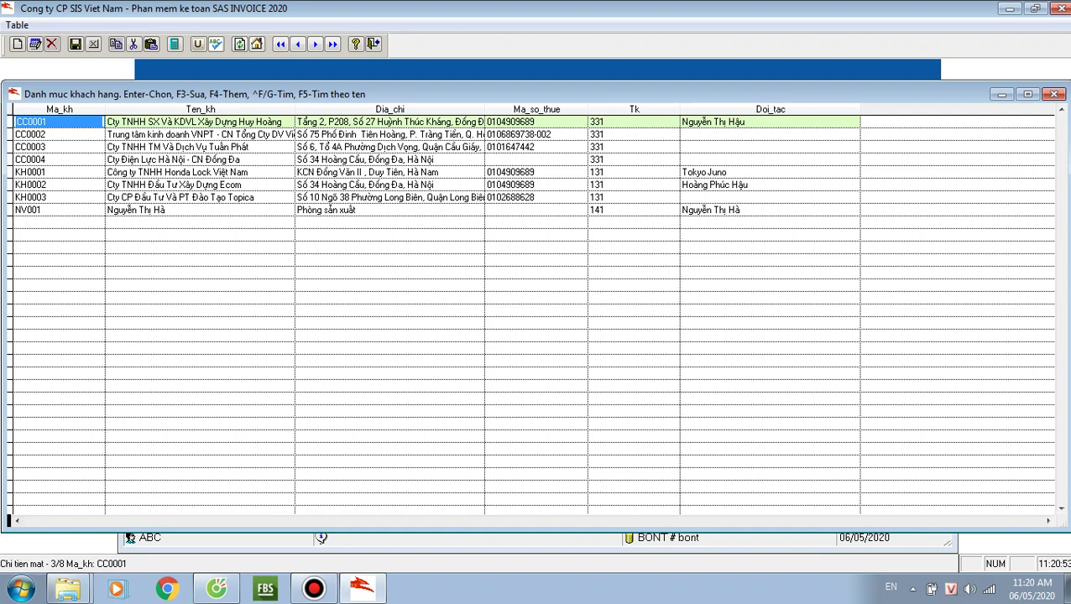
key(Down)
key(Down)
key(Down)
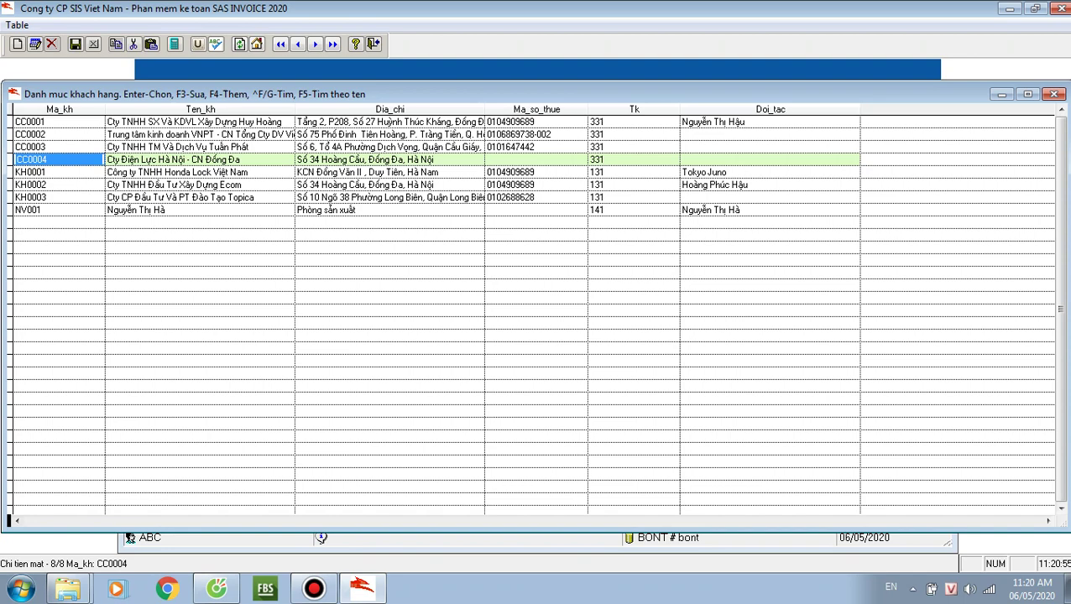
key(Return)
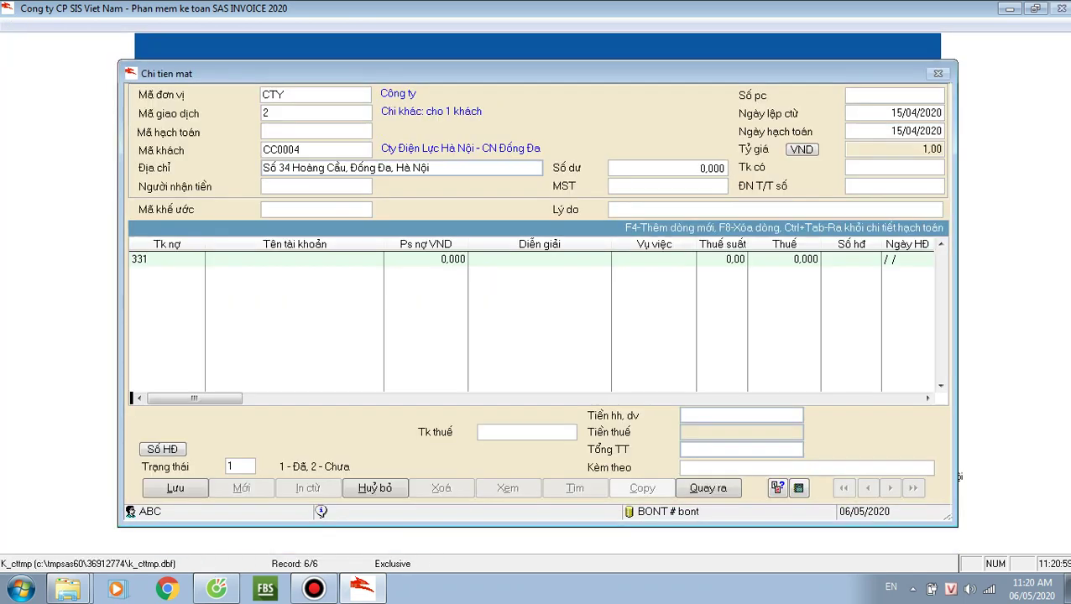
- Set the voucher's customer to Công ty TNHH Honda Lock Việt Nam by searching for "hon"
key(shift+End)
text(hon)
key(Return)
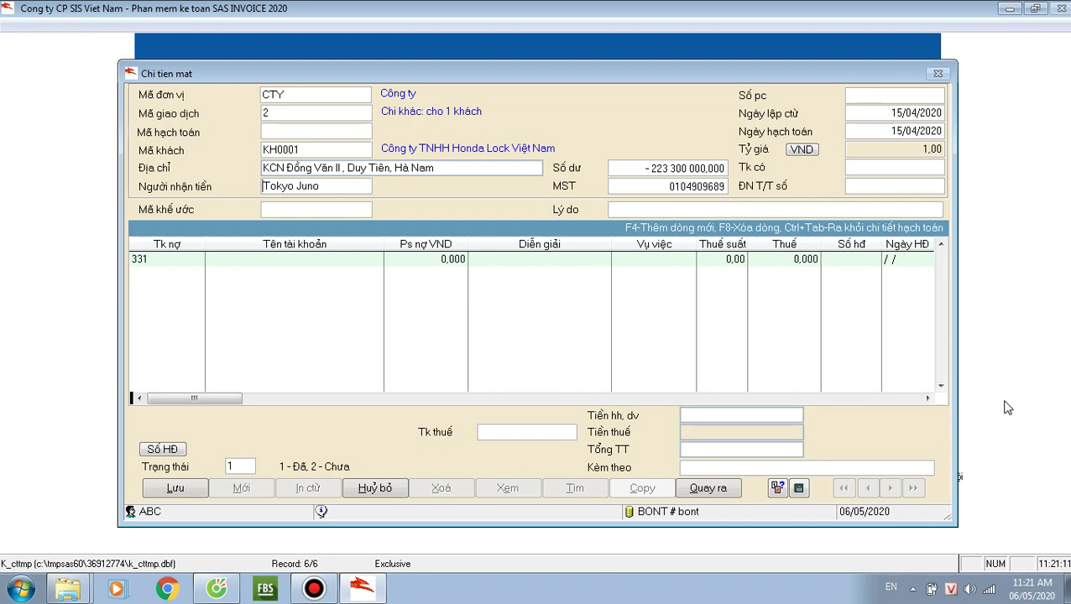
- Set the voucher number (Số pc) to 5 and the credit account (Tk có) to 1111
text(5)
key(Return)
text(1111)
key(Return)
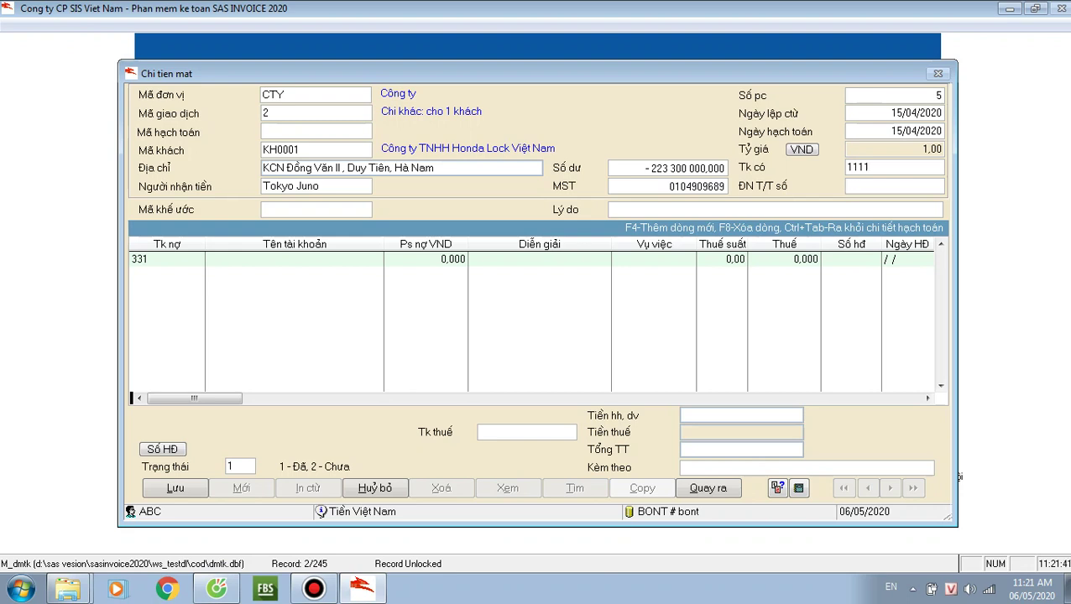
- Leave the loan contract code (Mã khế ước) empty and enter "Chi tiền mua vpp" as the payment reason
click(315, 209)
click(611, 209)
text(Chi tiền mua vpp)
key(Return)
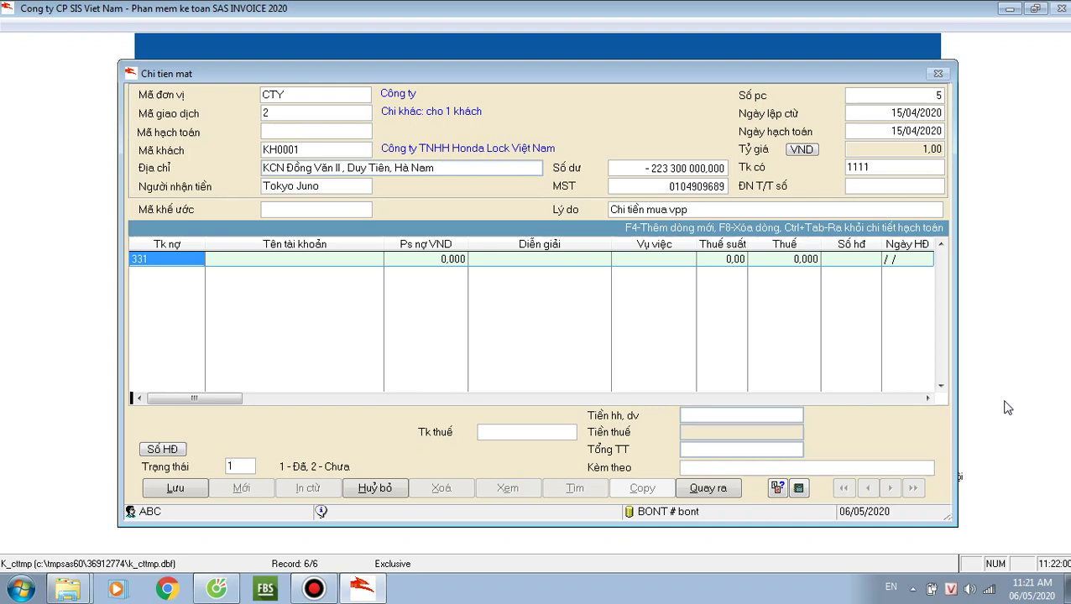
- Set the line's debit account to 6423, Chi phí đồ dùng văn phòng, chosen from the 642 accounts
text(642)
key(Return)
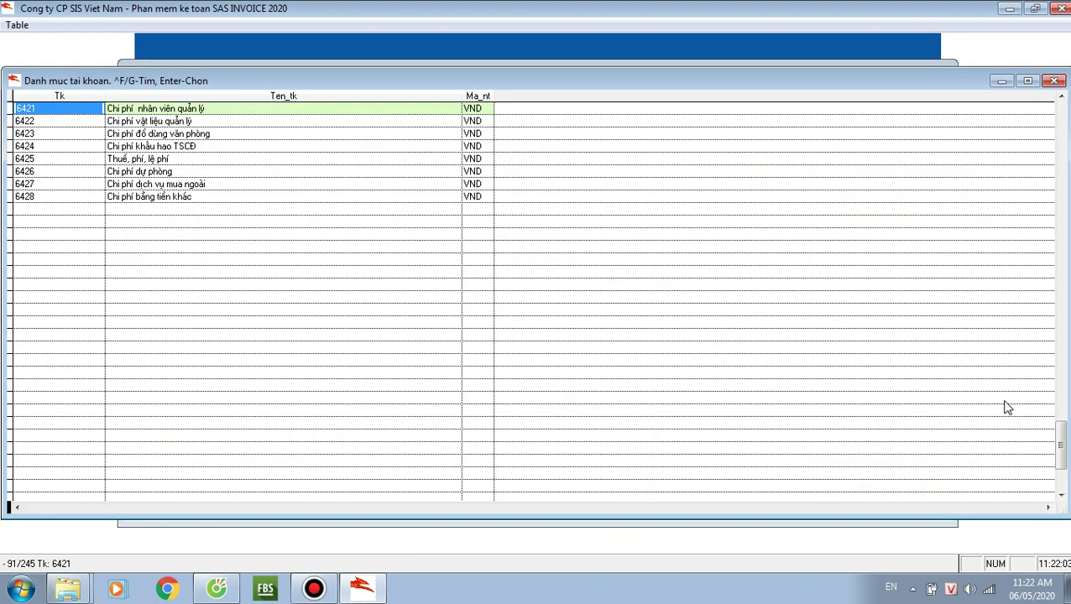
key(Down)
key(Down)
key(Down)
key(Down)
key(Down)
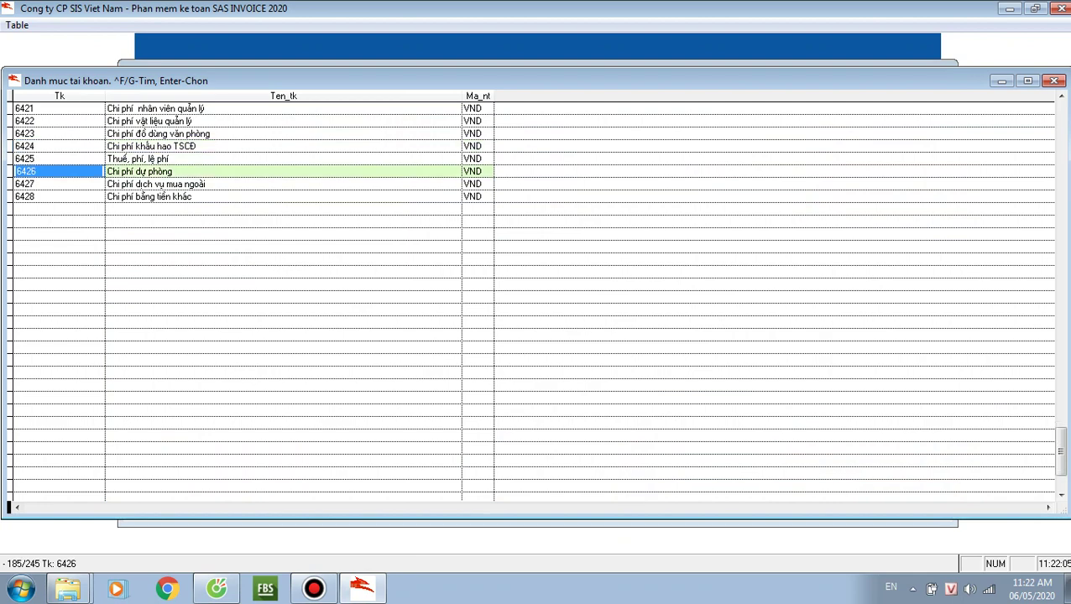
key(Up)
key(Up)
key(Up)
key(Return)
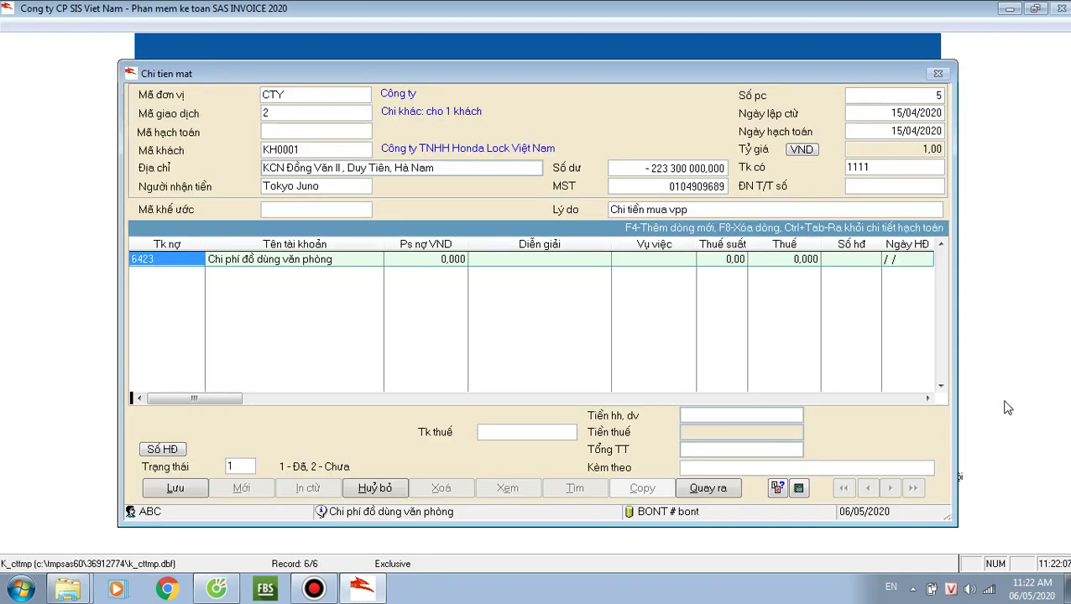
key(Return)
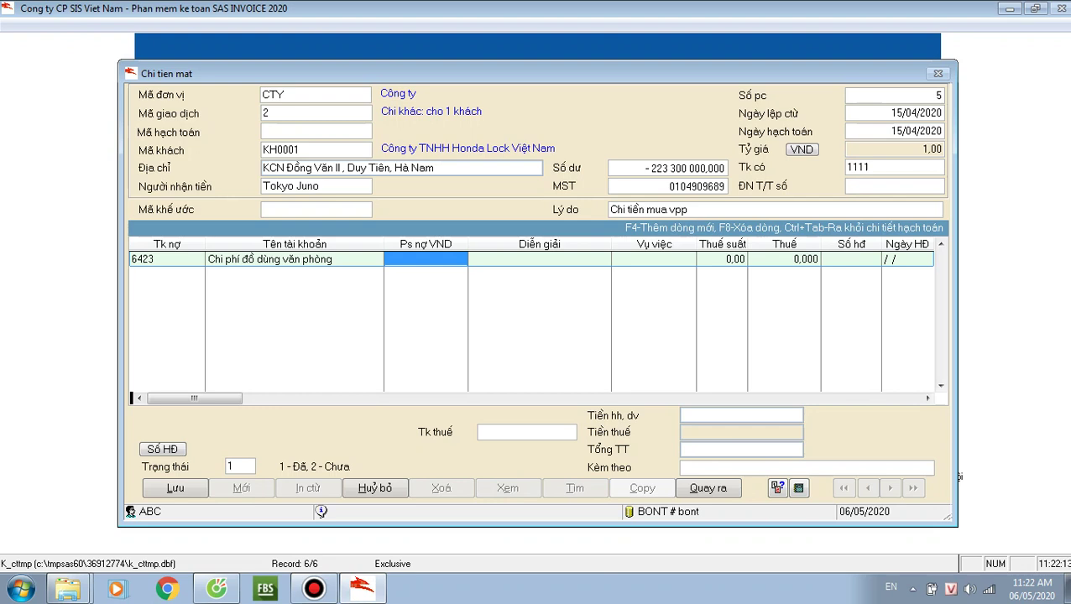
- Enter 1 000 000 VND as the debit amount, accept the reason as description and leave Vụ việc empty
text(1 000 0)
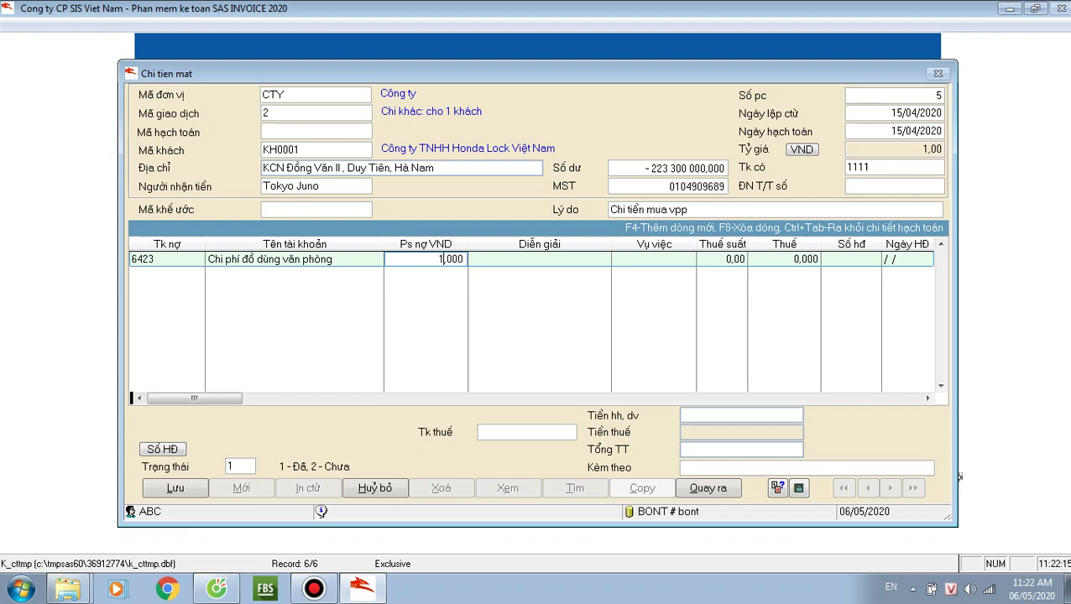
text(00,000)
key(Return)
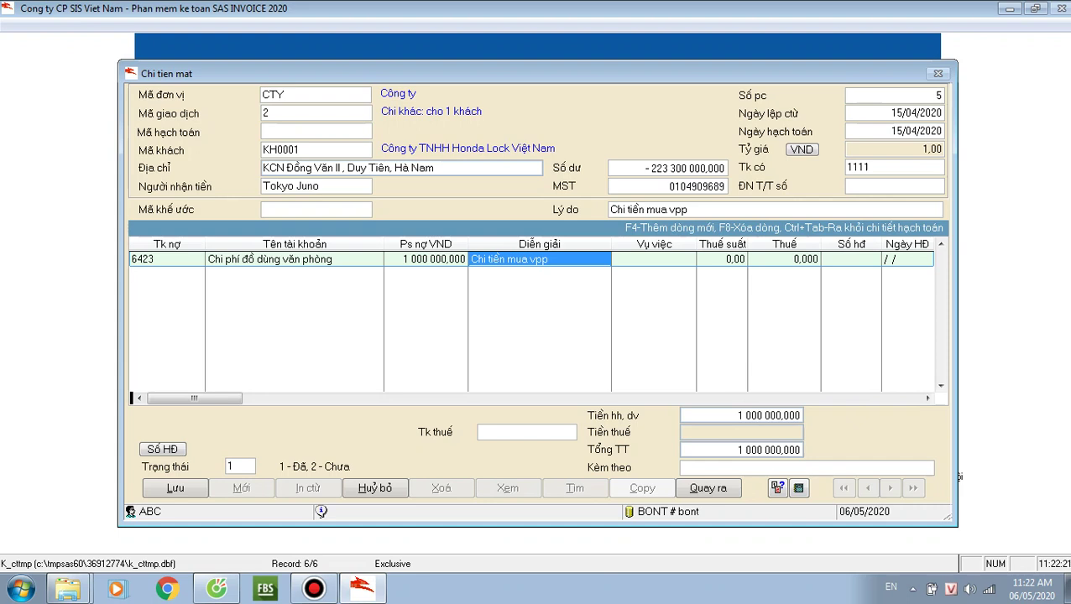
key(Return)
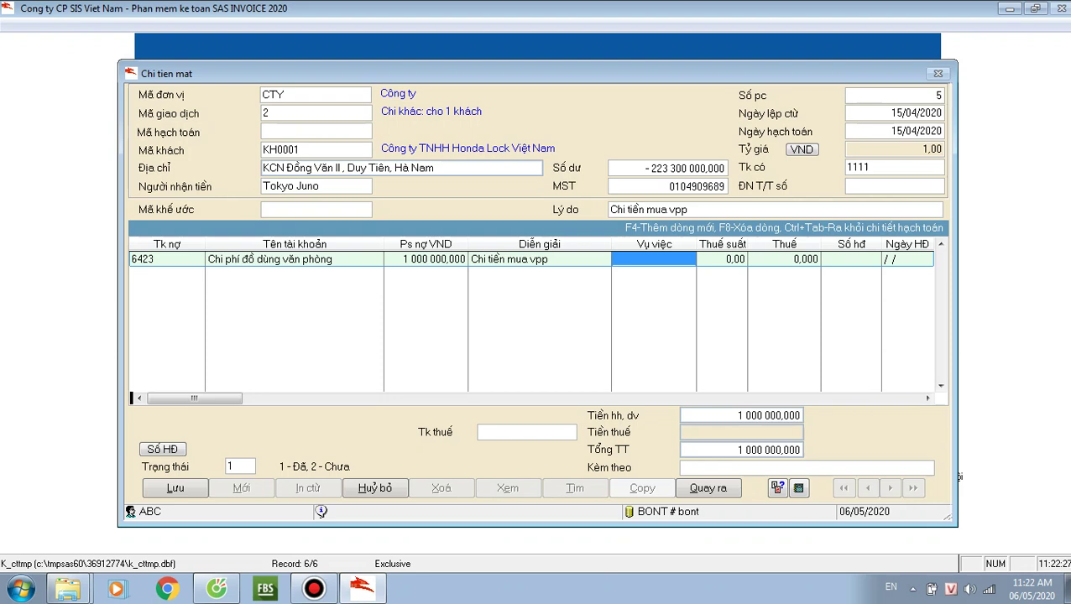
key(Return)
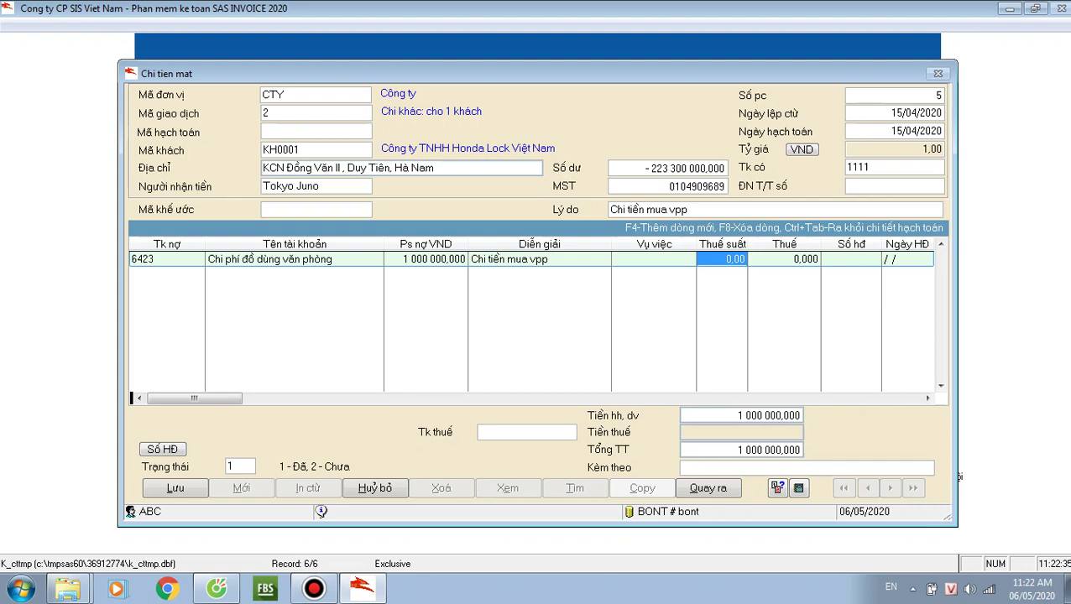
- Set the line's tax rate to 10 and accept the calculated tax amount
text(10)
key(Return)
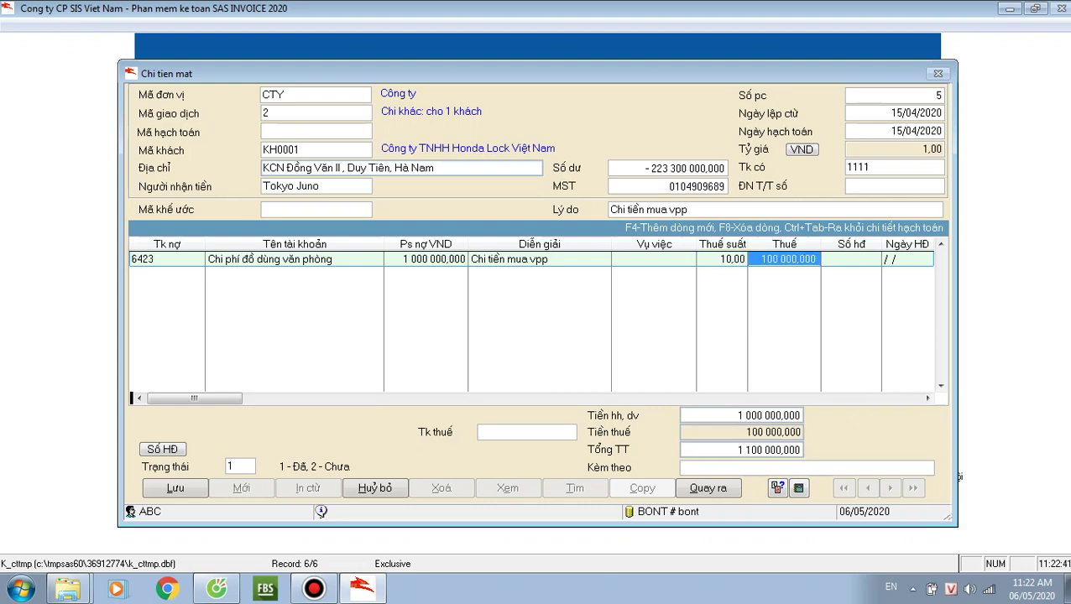
key(Return)
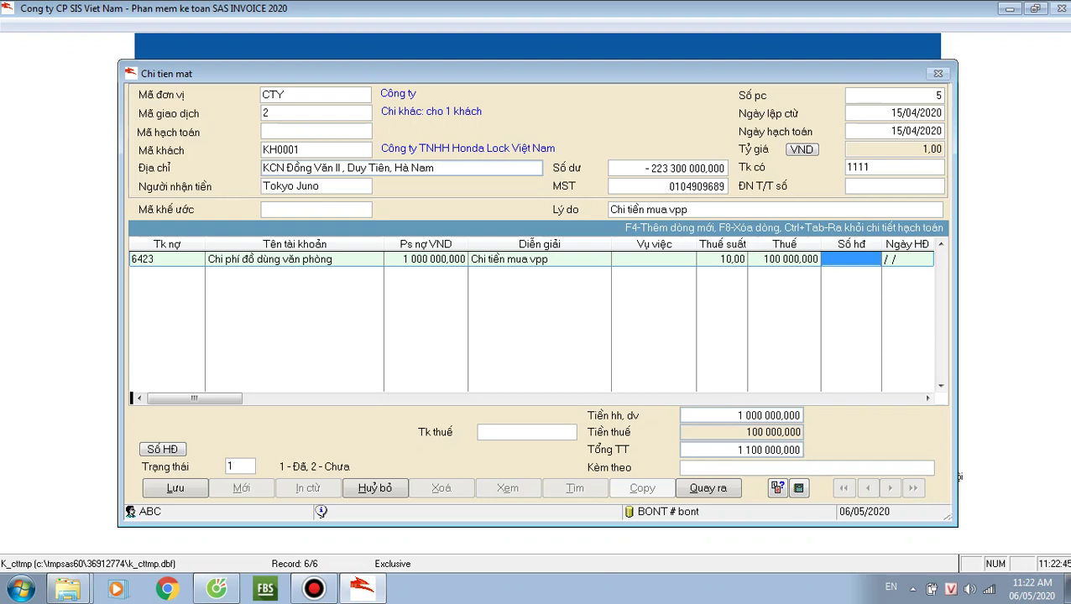
- Enter invoice number 0000015 dated 15/04/2020 and choose tax code A for the line
text(0)
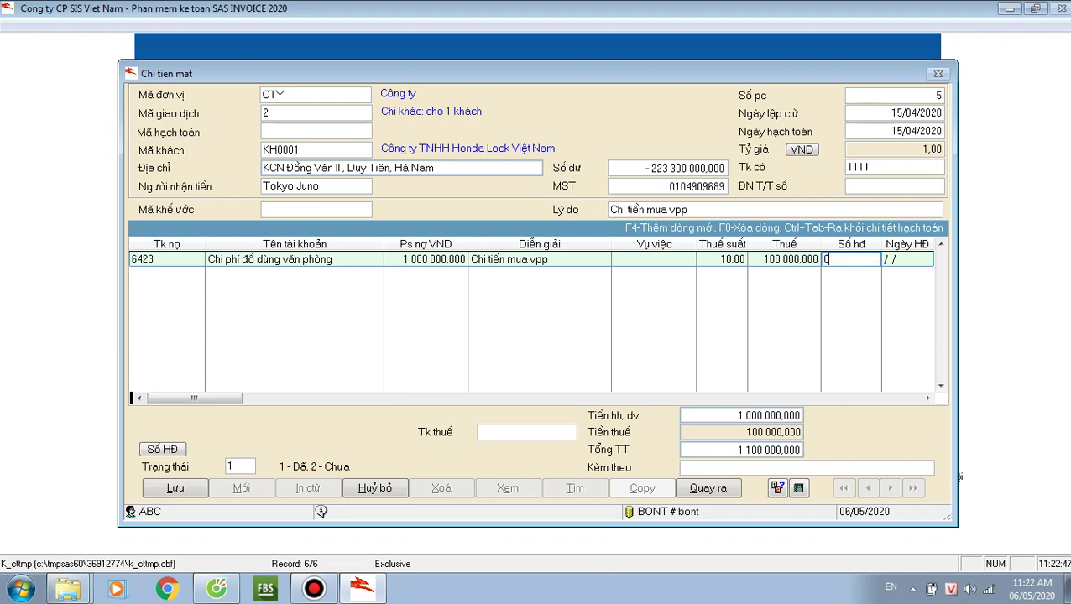
text(000015)
key(Return)
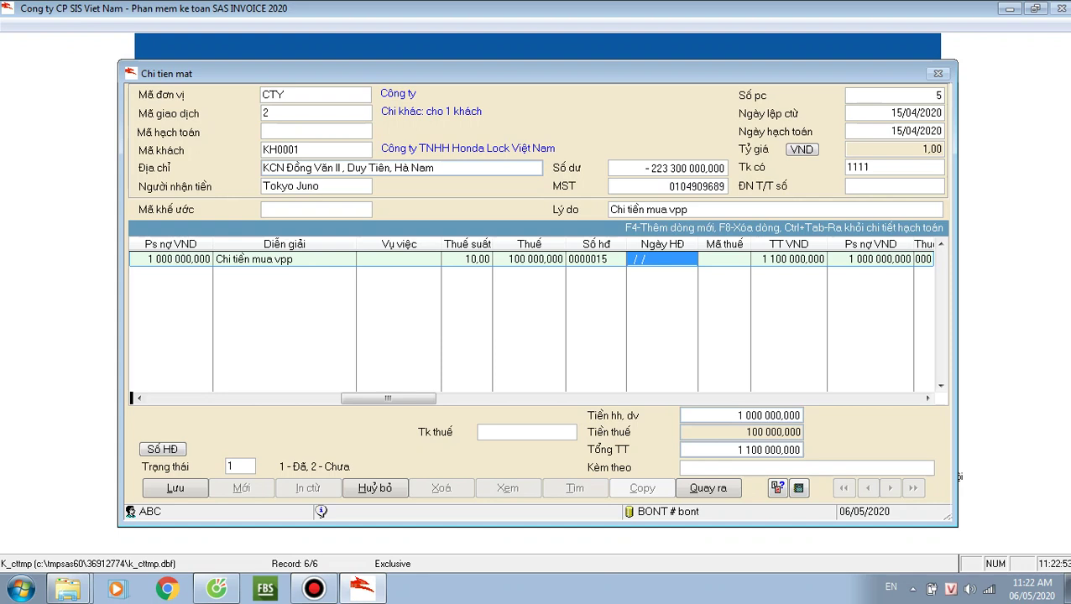
text(15/04/2)
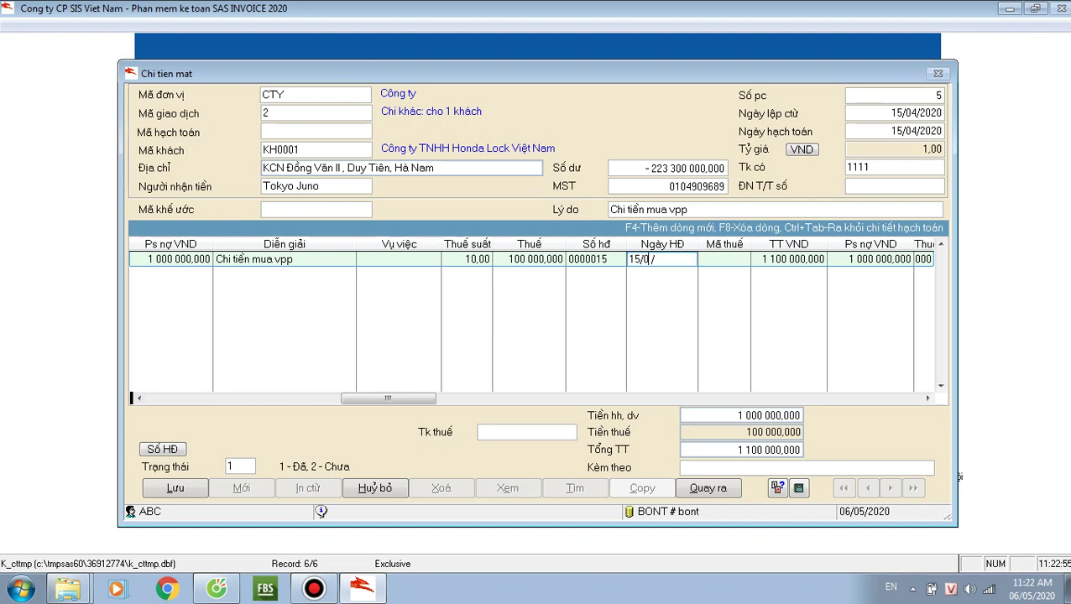
text(020)
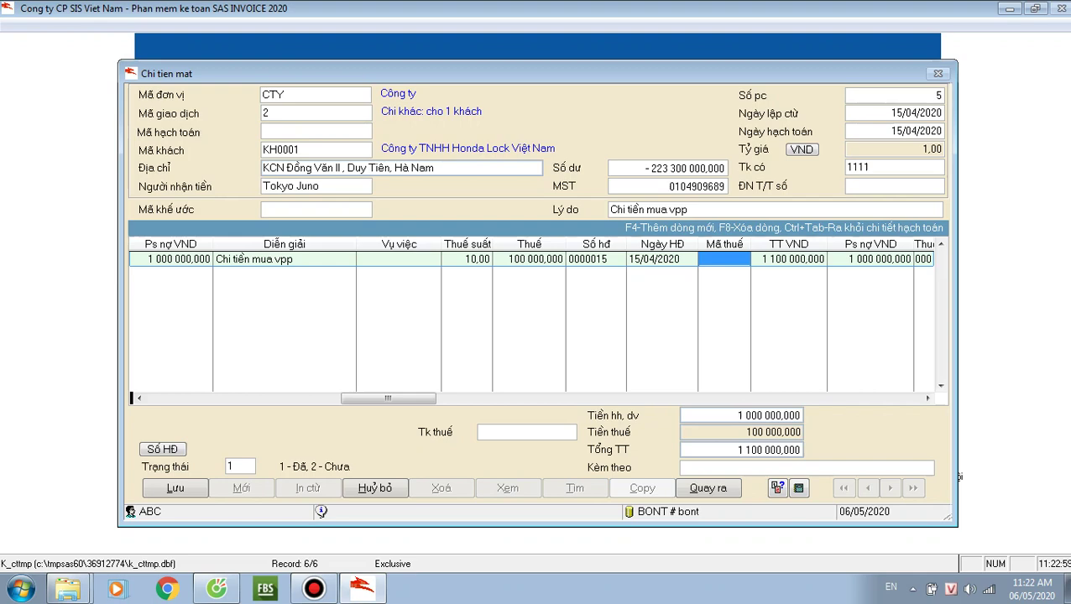
key(Return)
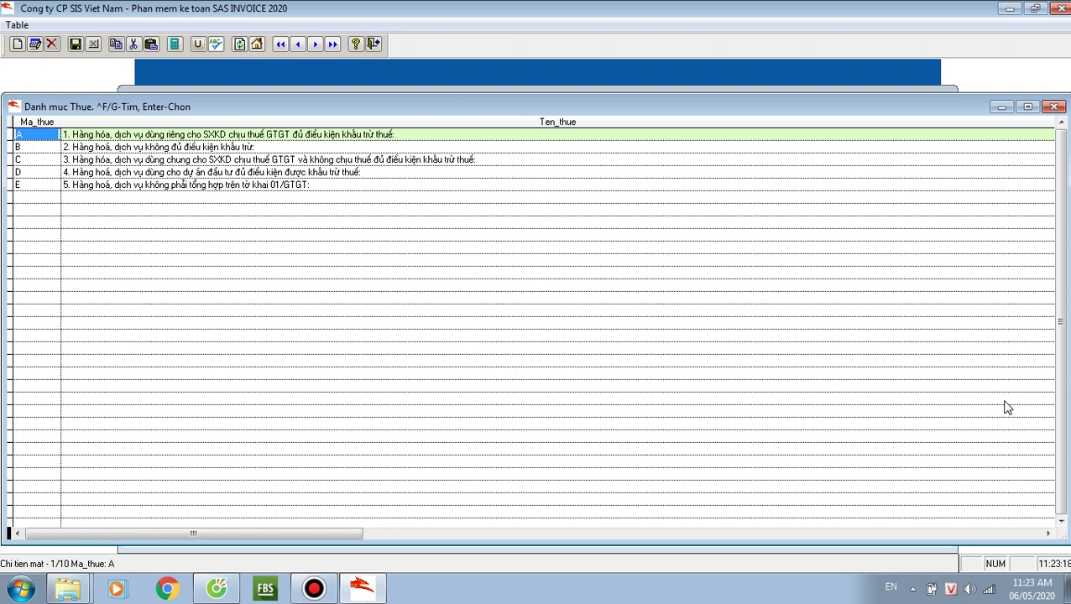
key(Return)
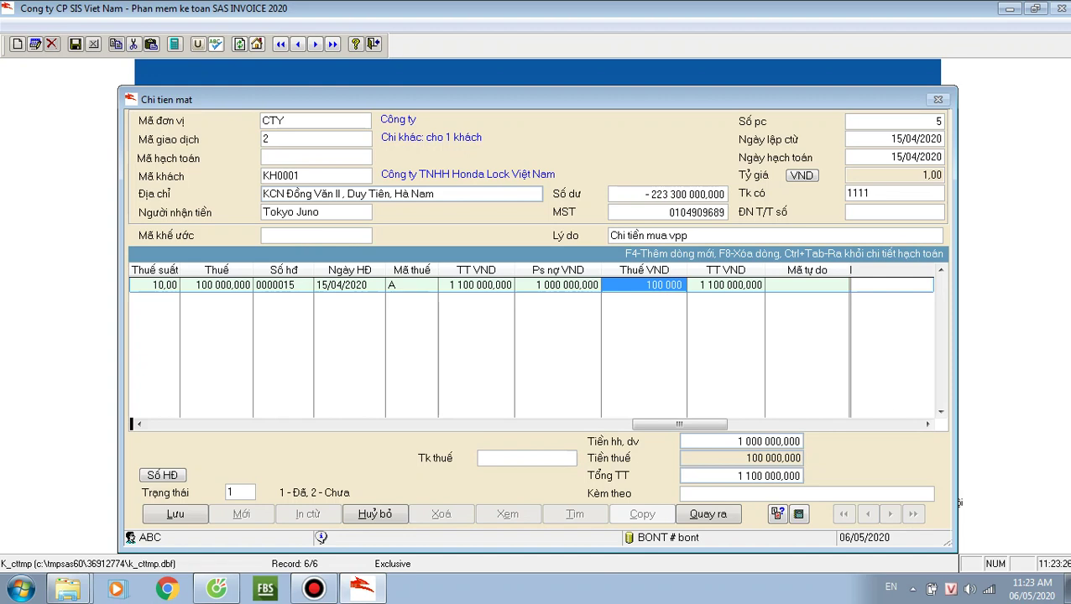
- Leave the free code (Mã tự do) empty and end the line entry without adding a second line
click(807, 285)
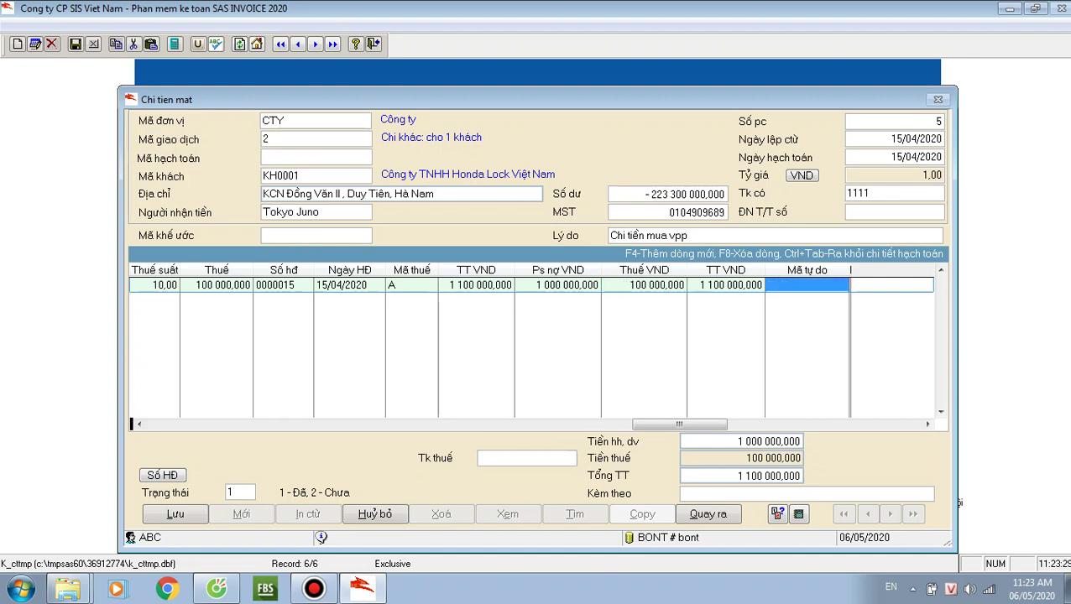
key(Return)
key(Return)
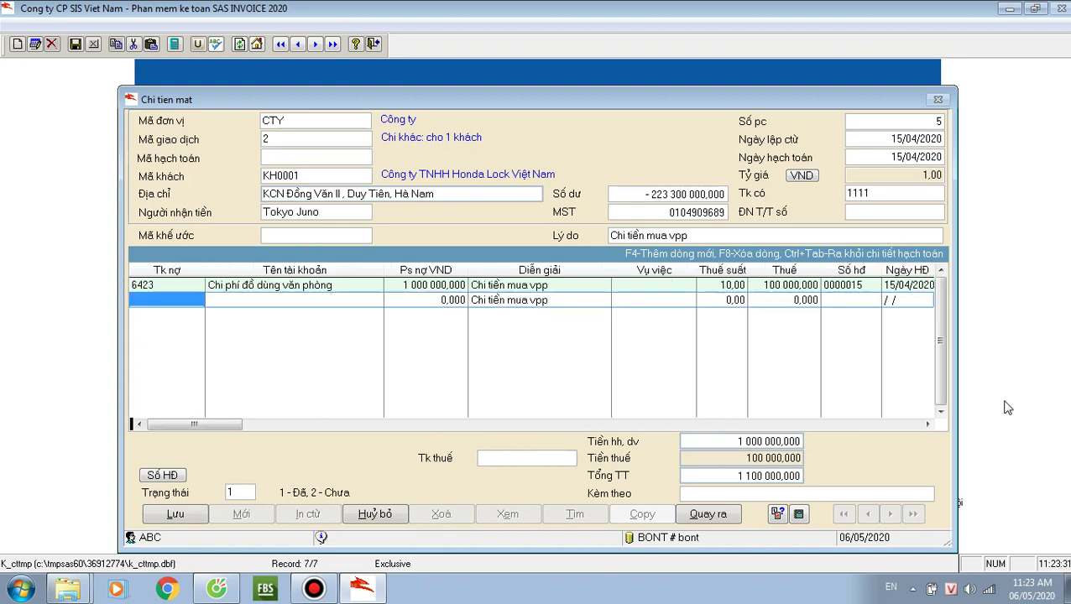
key(Return)
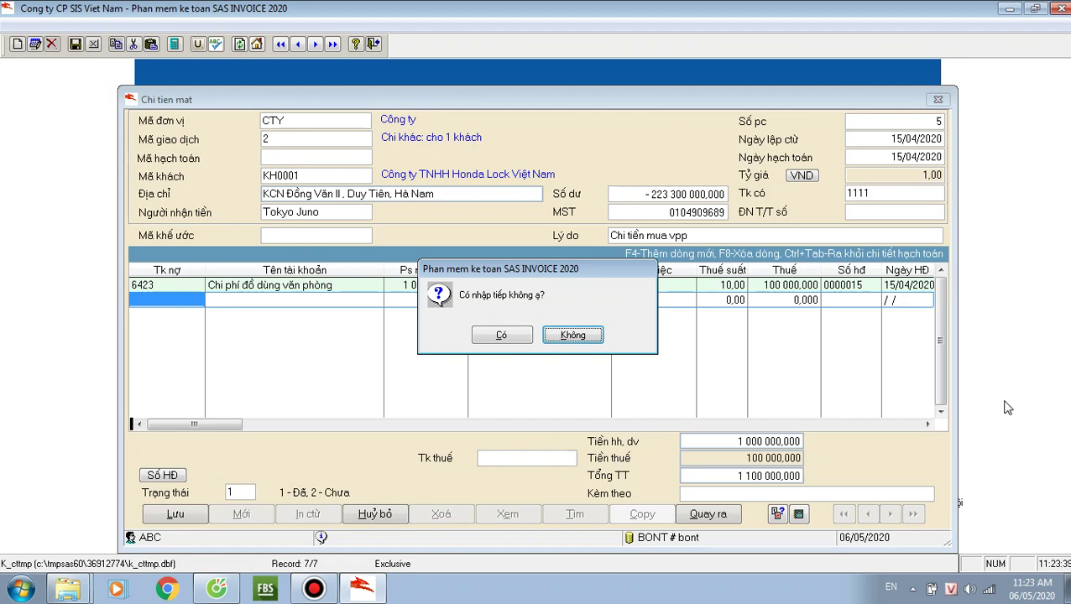
key(Return)
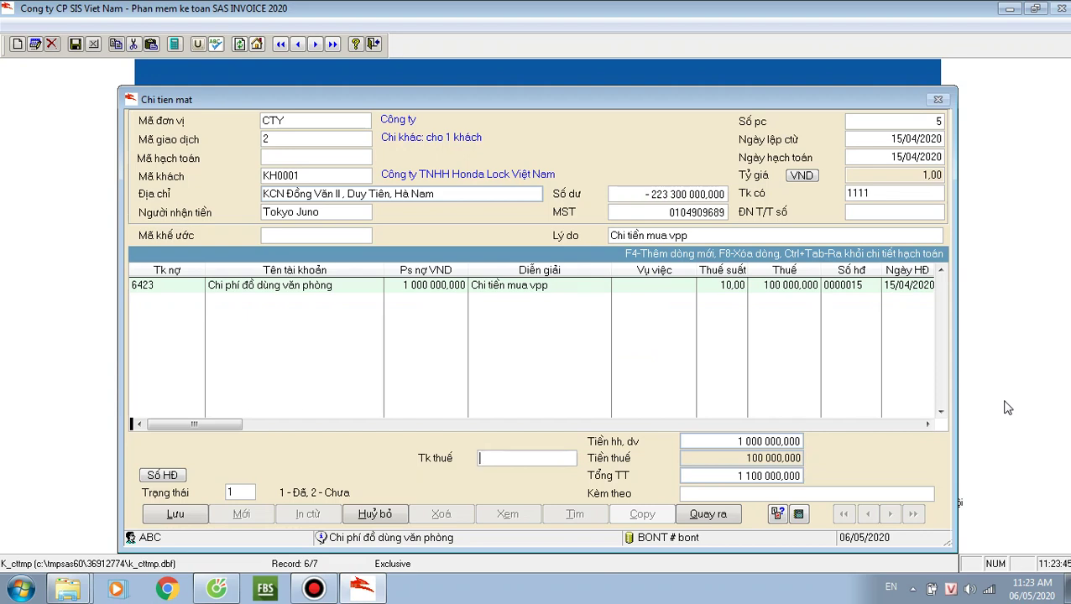
- Set the tax account (Tk thuế) to 1331 and accept tax code A and customer KH0001 for the VAT invoice line
text(1331)
key(Return)
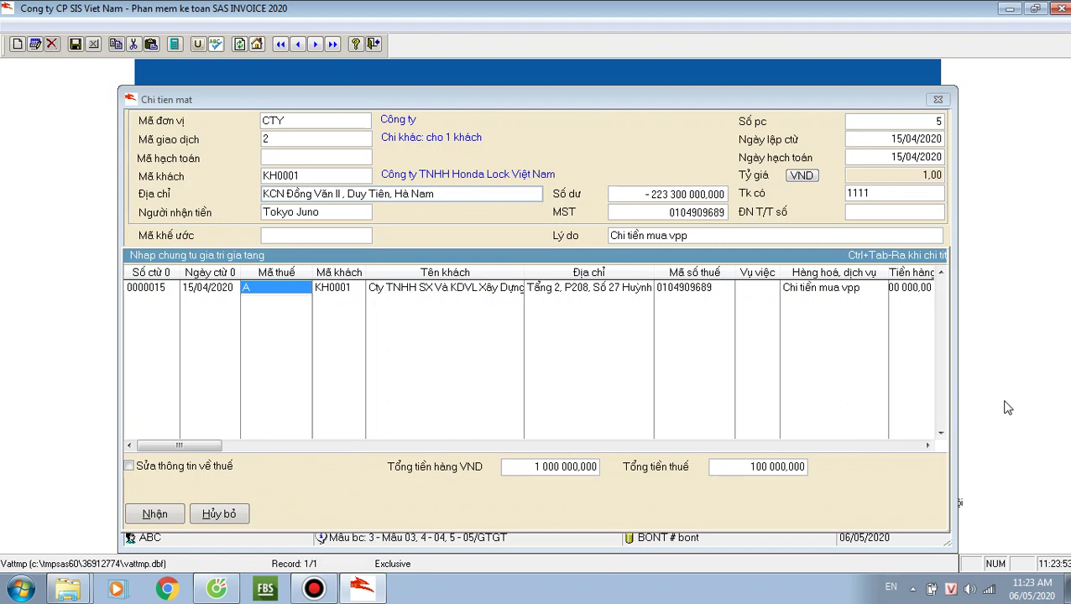
key(Return)
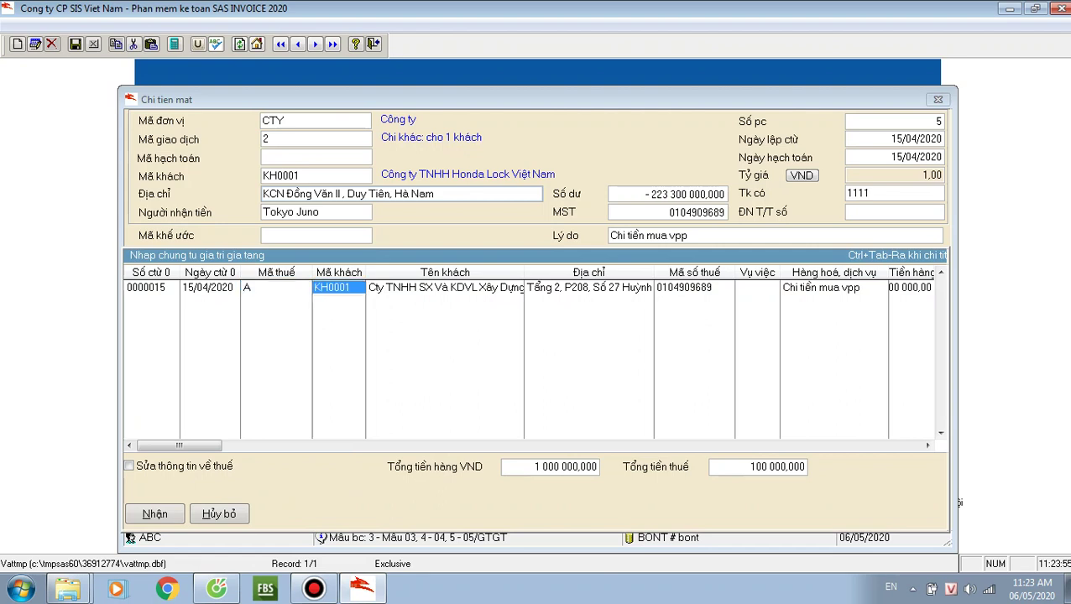
key(Return)
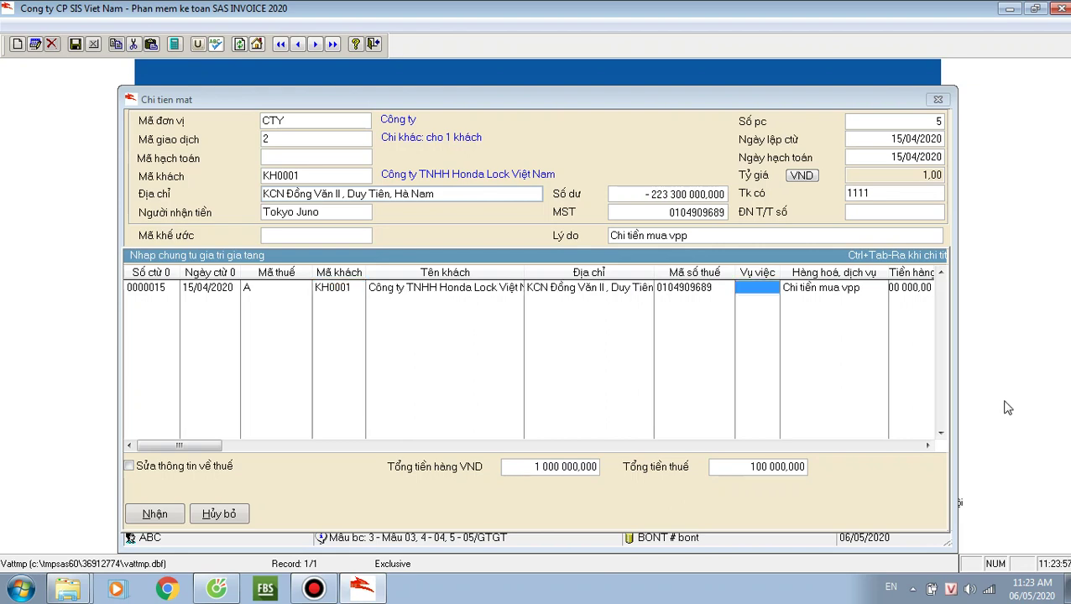
- Accept the remaining VAT invoice details with Vụ việc and Ghi chú left empty, and save the cash payment voucher
key(Return)
key(Return)
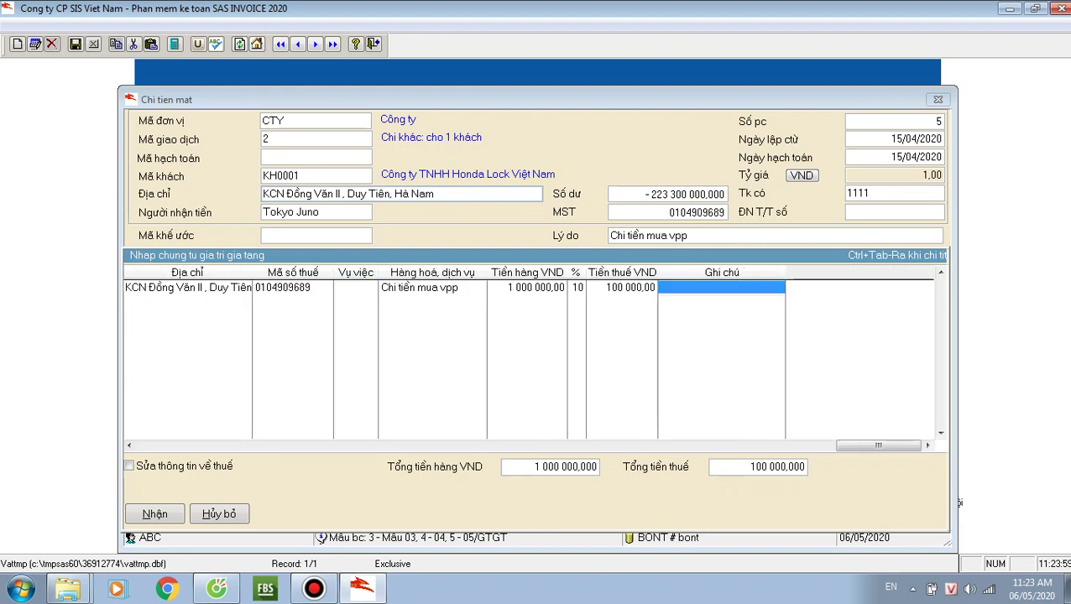
key(Return)
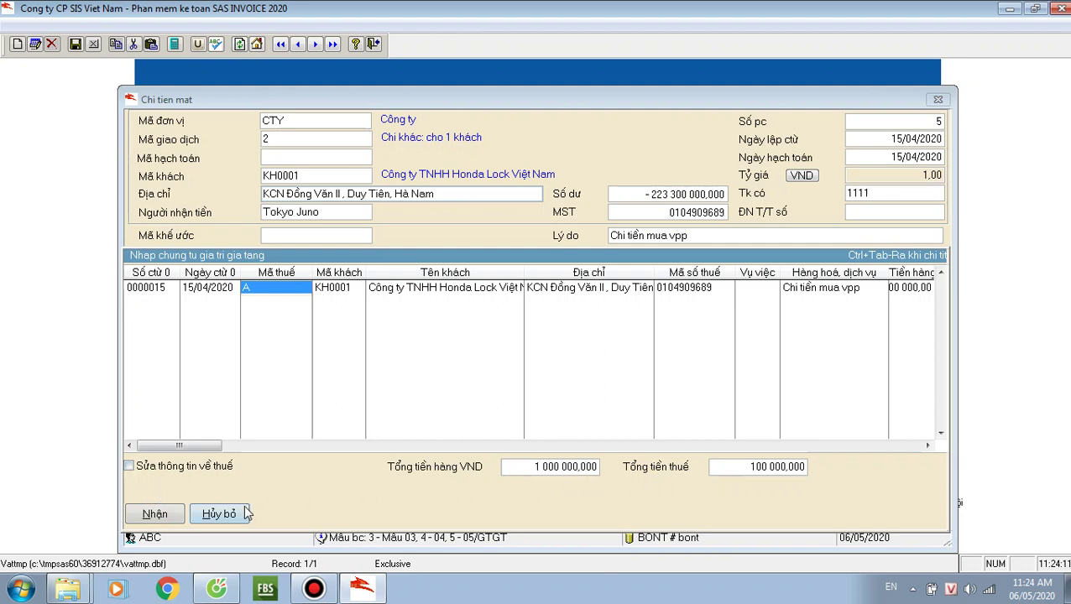
click(168, 514)
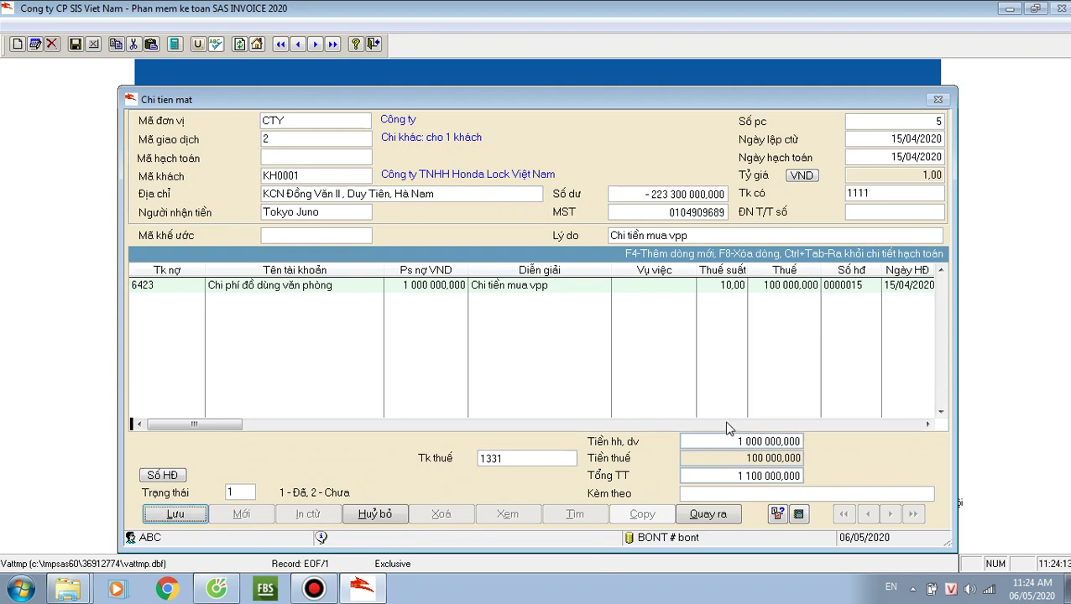
click(176, 516)
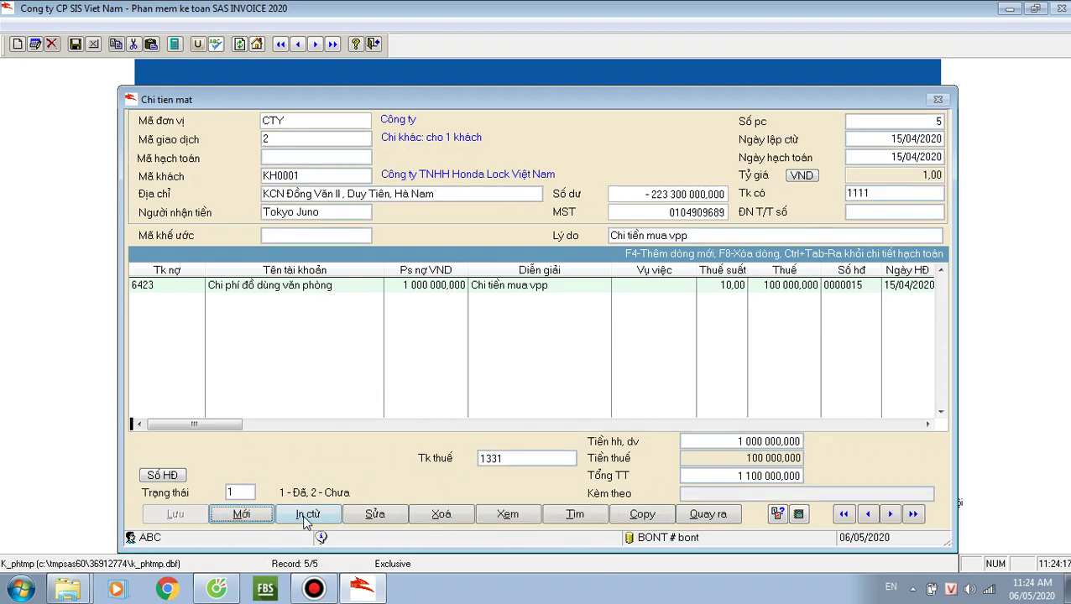
- Preview the printed cash payment voucher (Phiếu chi) down to its second copy and exit cash payment entry
click(307, 515)
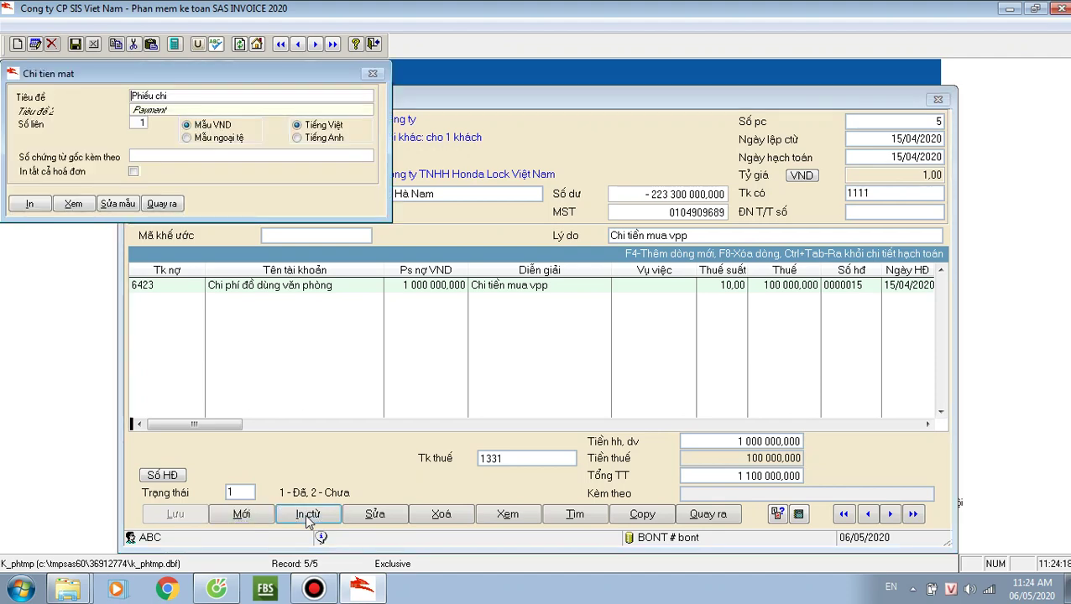
click(72, 205)
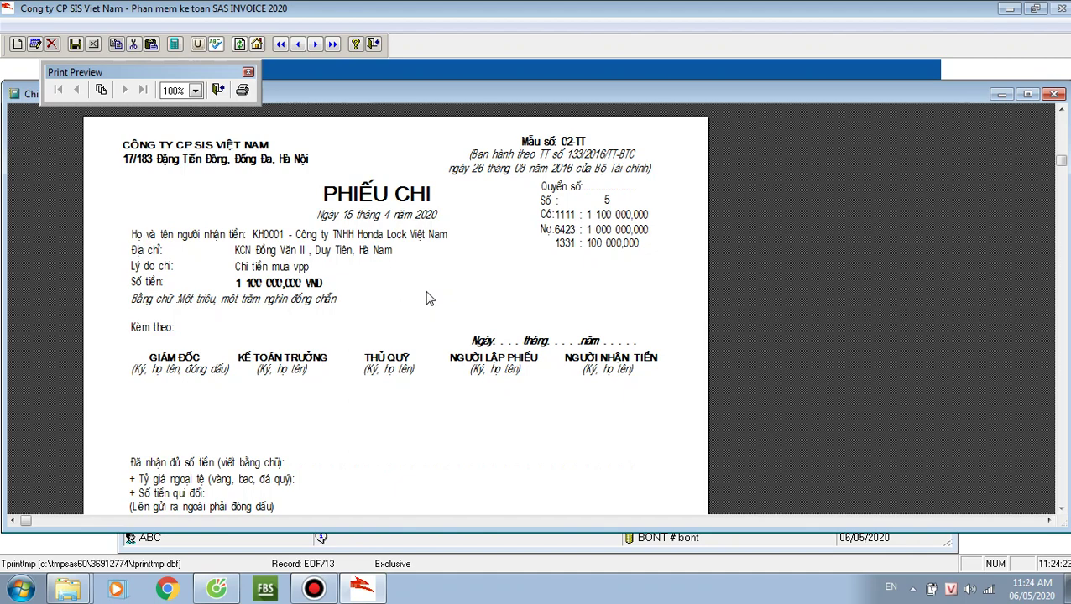
scroll(427, 298, down, 8)
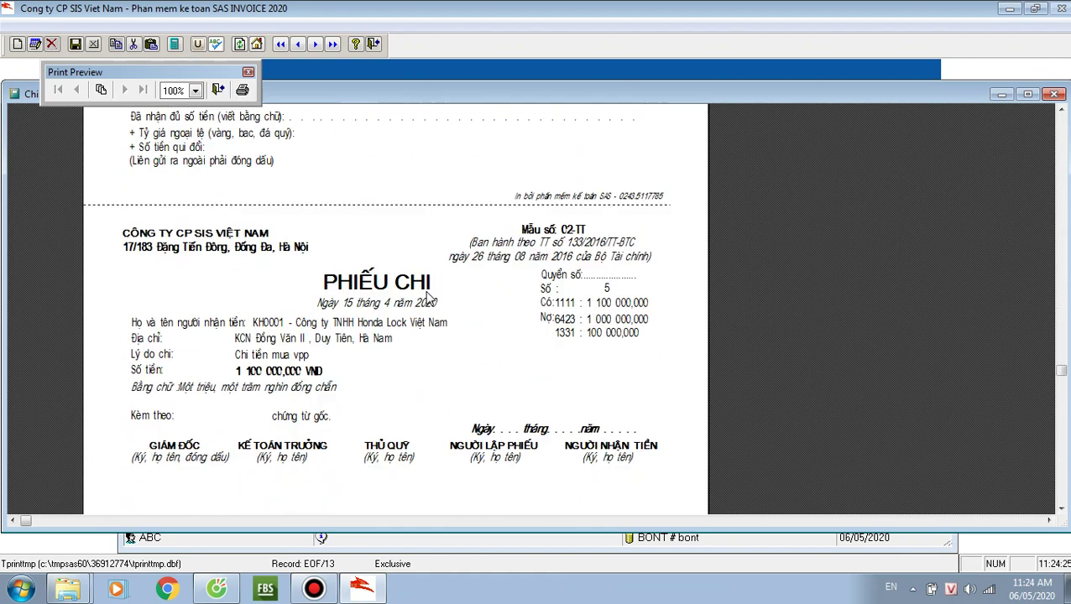
scroll(427, 298, down, 3)
key(Escape)
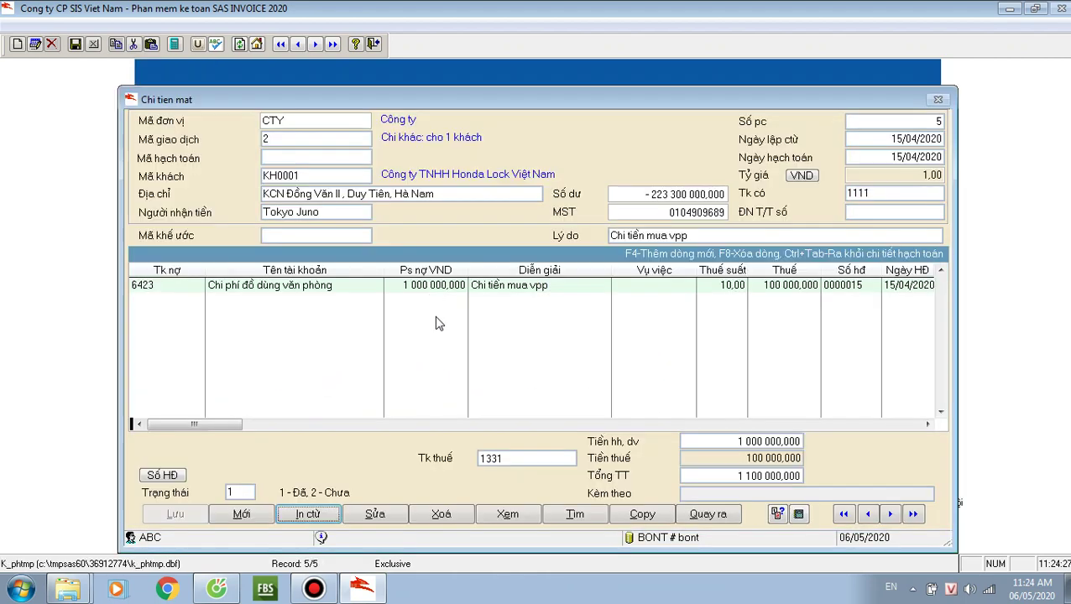
key(Escape)
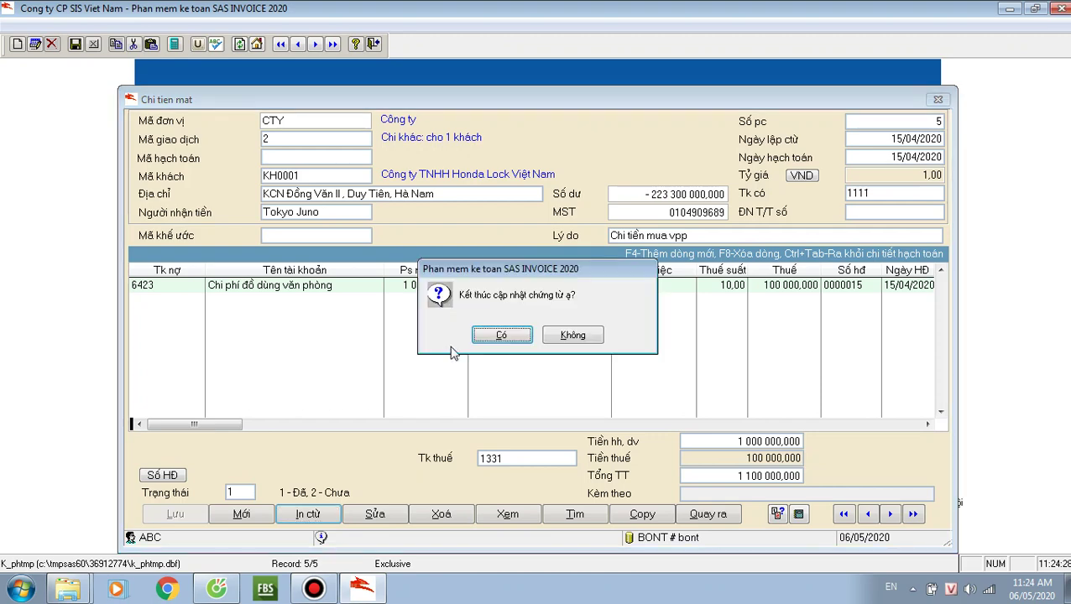
click(502, 336)
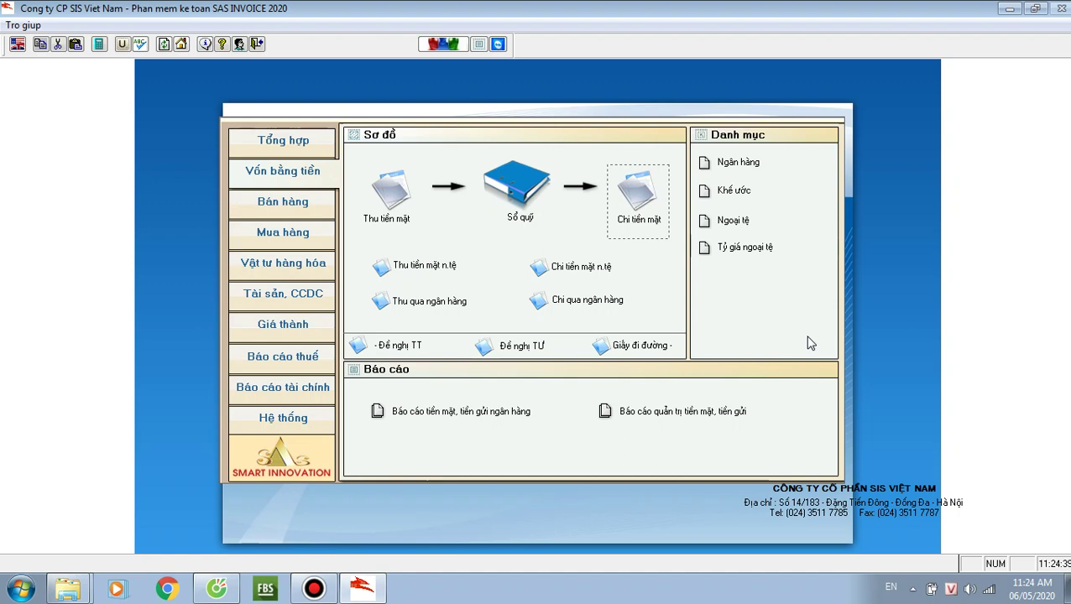
- Open the cash receipt screen (Thu tiền mặt), view receipt number 1 dated 16/04/2020 and exit the screen
click(388, 195)
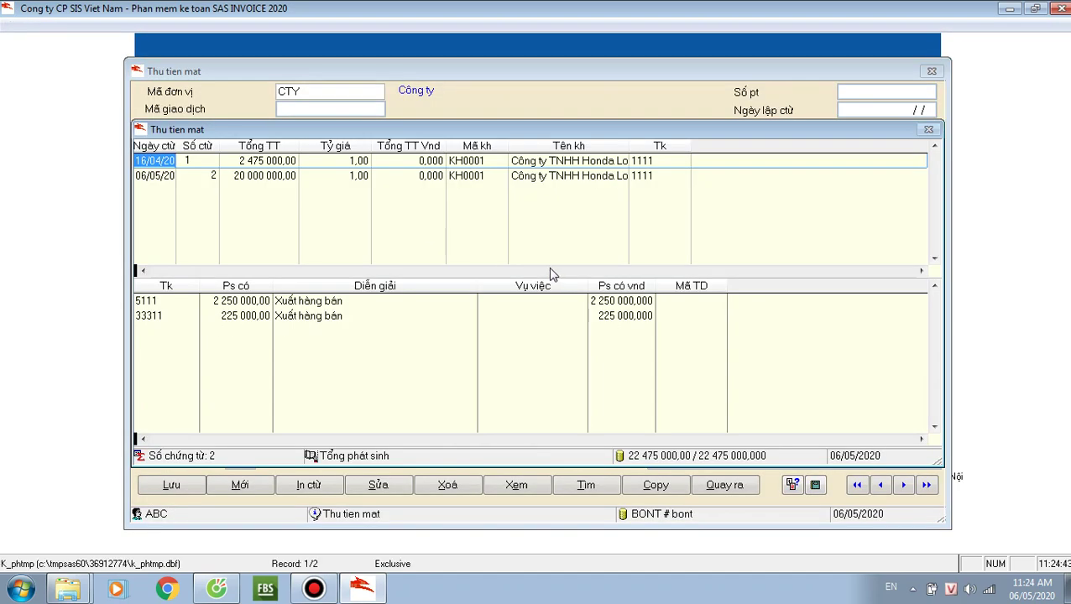
key(Return)
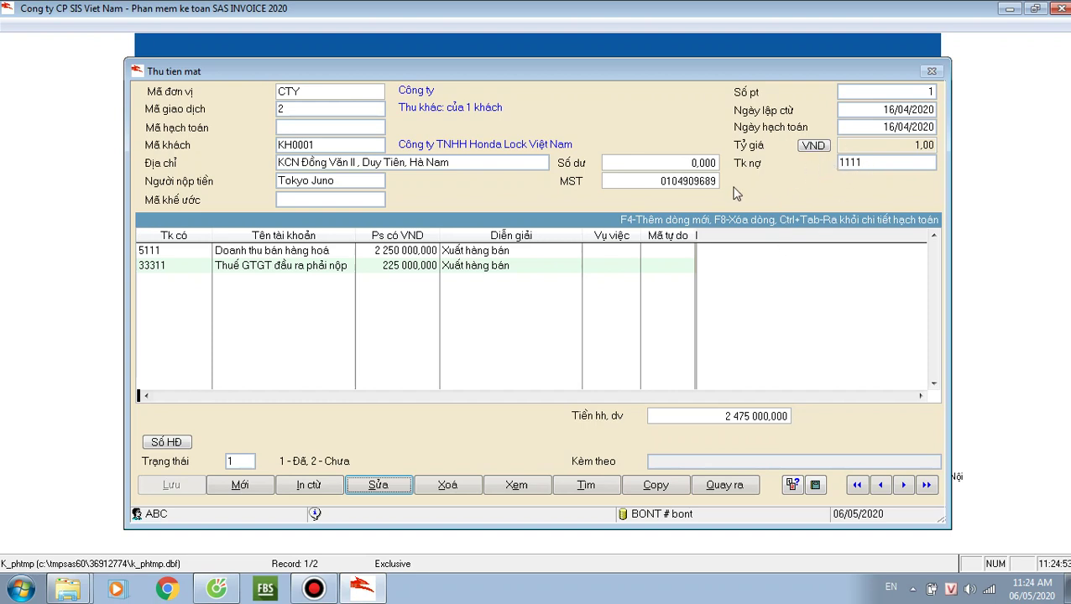
key(ctrl+Tab)
click(502, 323)
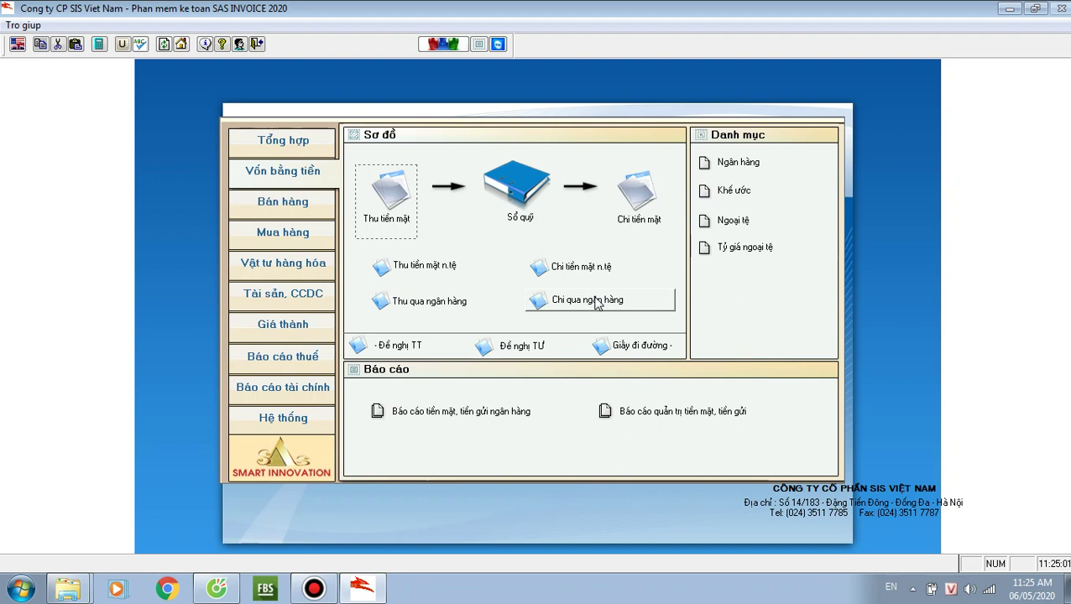
- Run the cash book report (Sổ quỹ tiền mặt) for account 1111 from 01/01/2020 to 31/12/2020, unit CTY, in VND
click(489, 418)
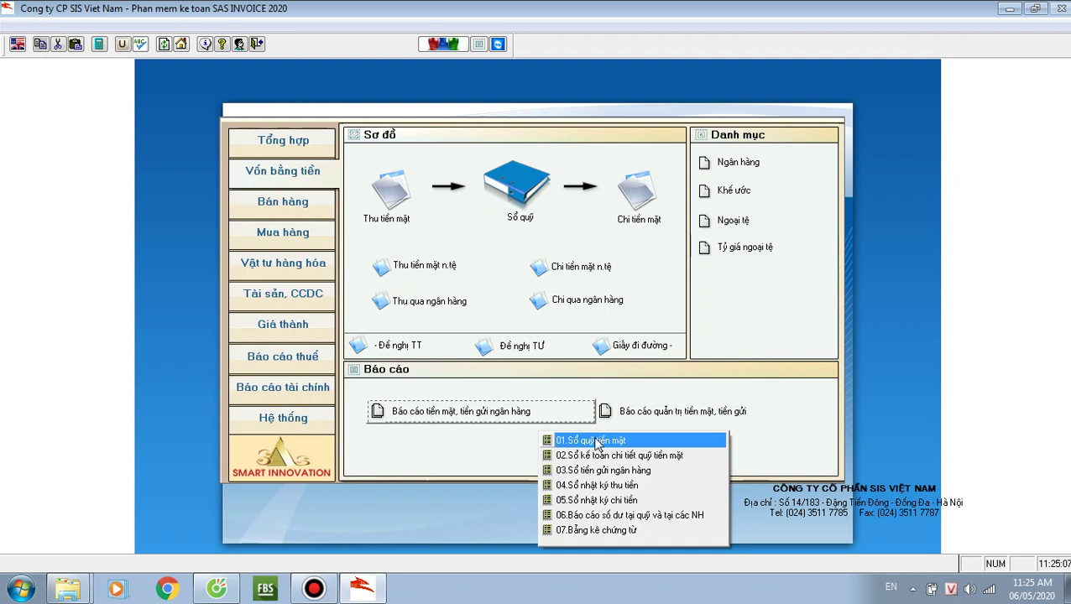
click(595, 441)
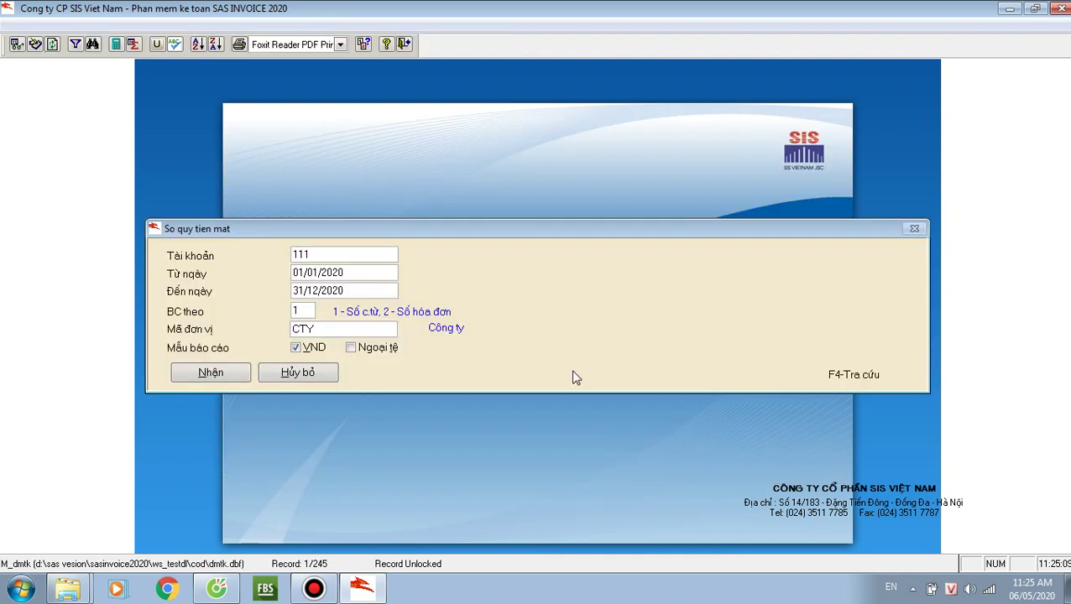
text(1111)
click(293, 291)
click(293, 311)
key(Return)
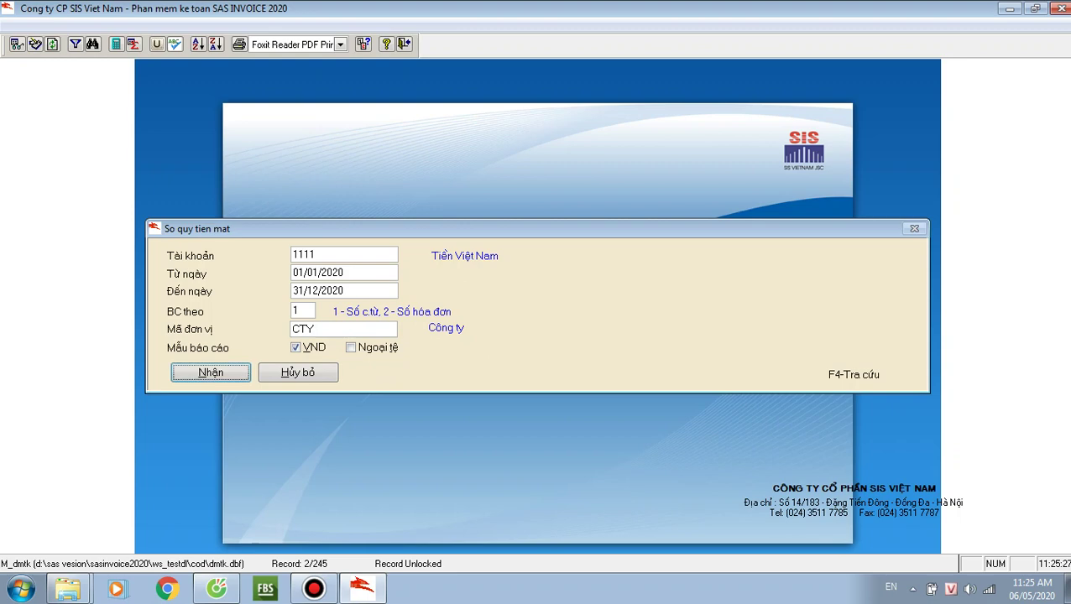
key(Return)
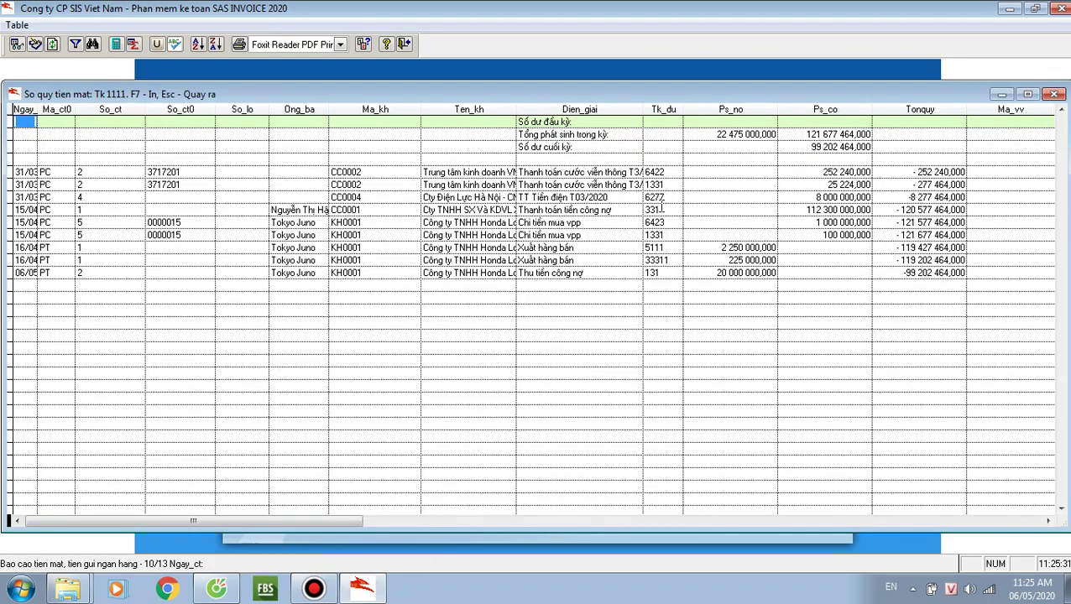
- Output the cash book to Preview using the Tiền VND template in Vietnamese, and close the preview and the report
key(F7)
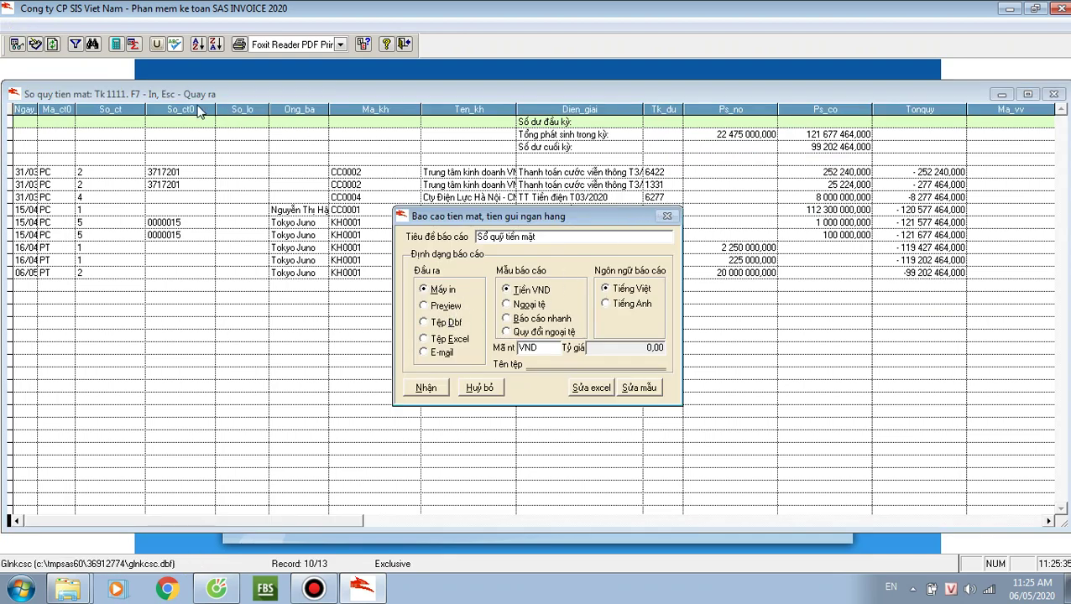
click(433, 308)
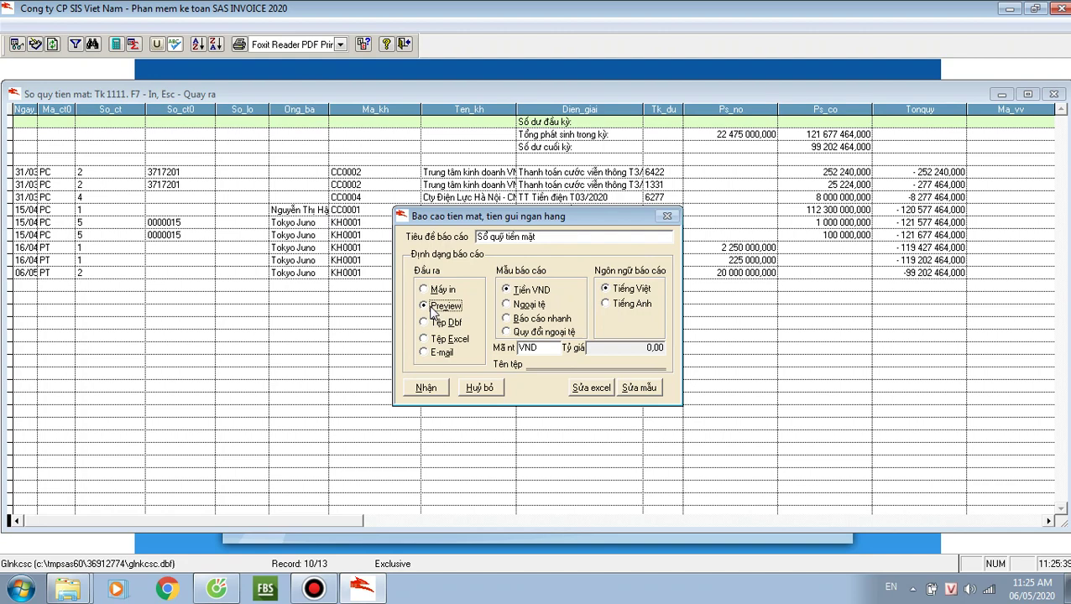
click(426, 391)
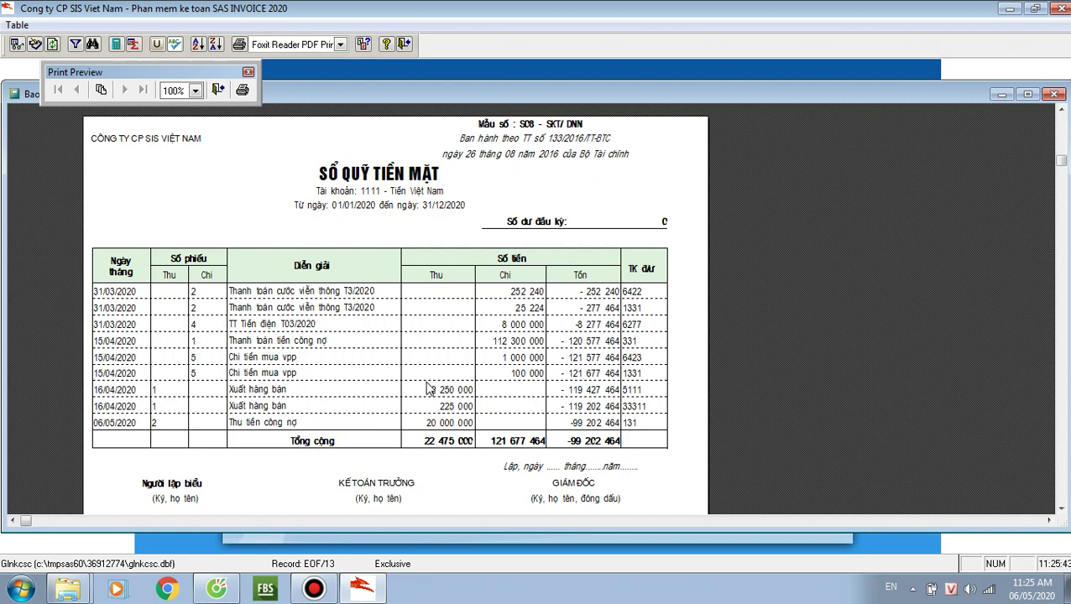
key(Escape)
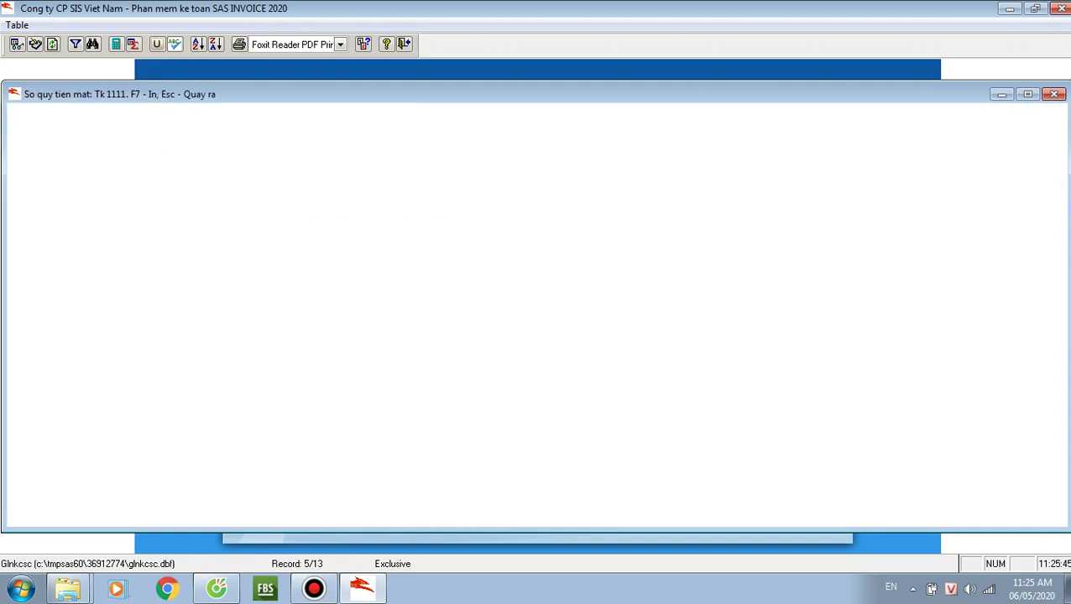
key(Escape)
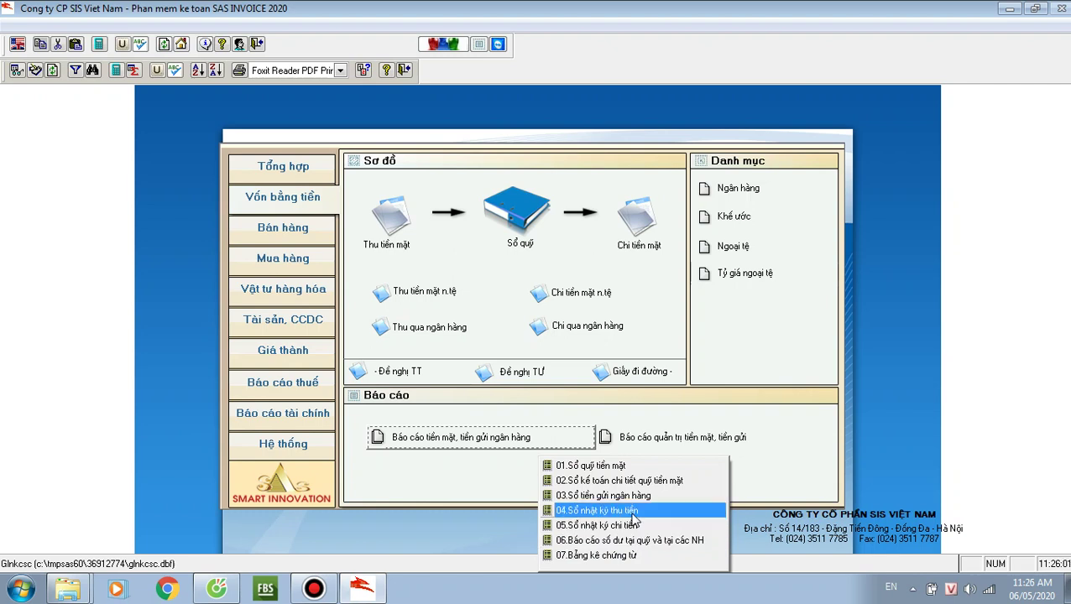
- Open the criteria of the cash receipts journal (Sổ nhật ký thu tiền) and cancel without running the report
click(633, 512)
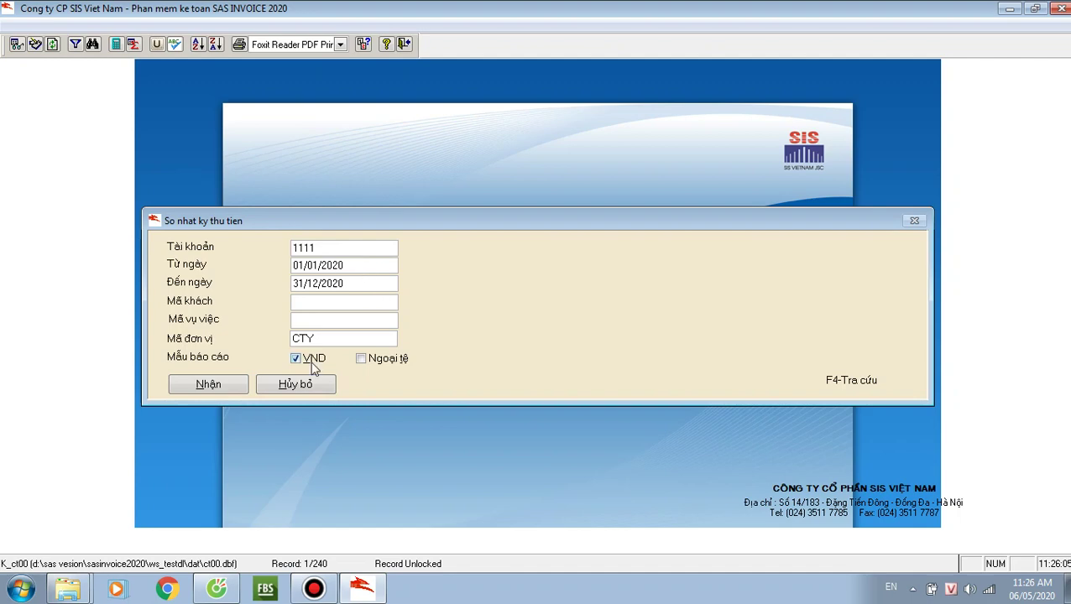
click(296, 384)
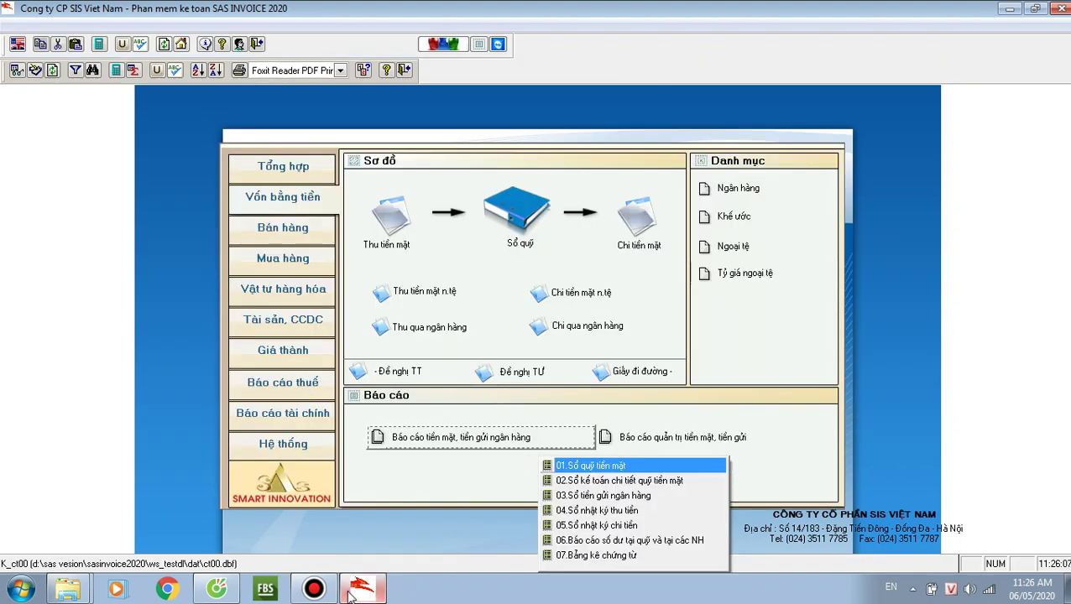
click(306, 589)
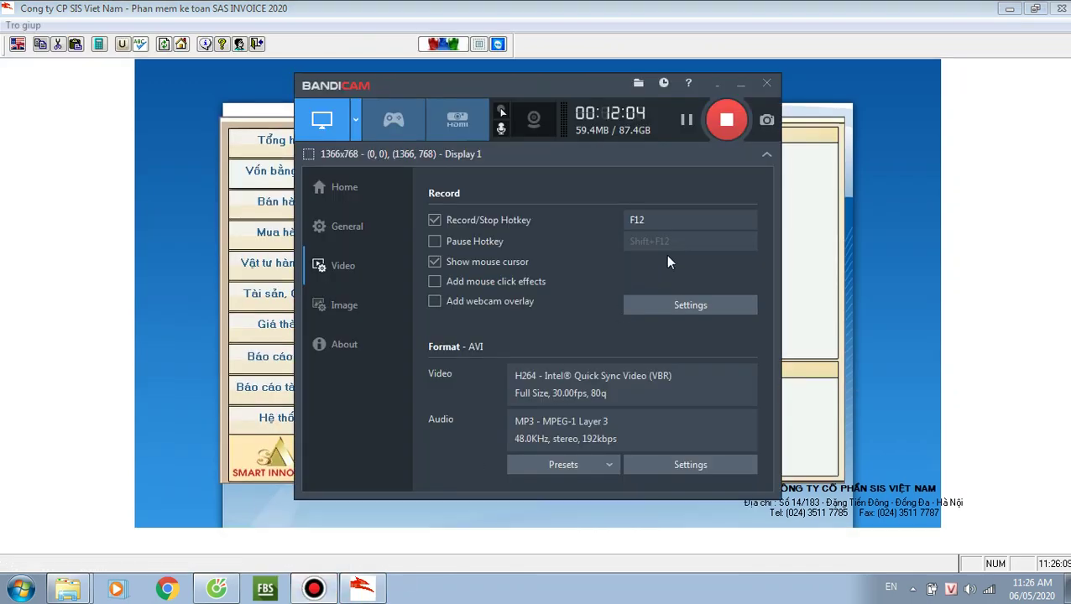